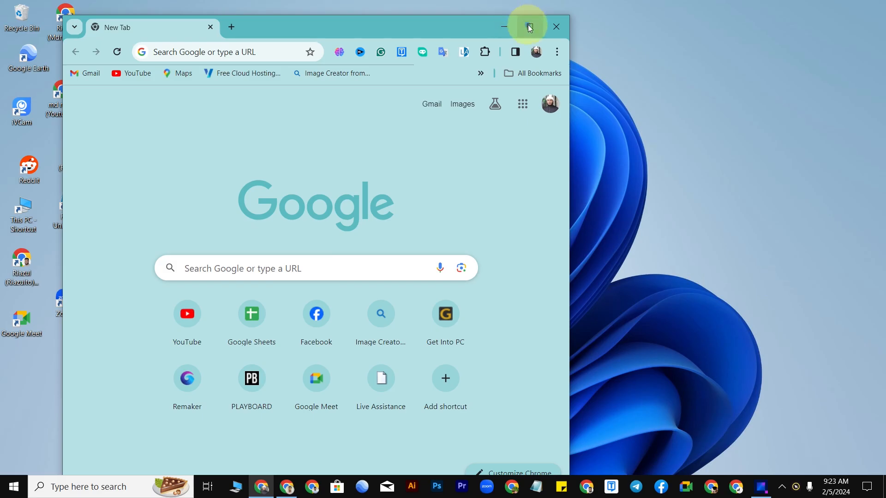
Find Bing Image Creator through a web search, open its page and join to start creating images
left_click(530, 28)
left_click(453, 249)
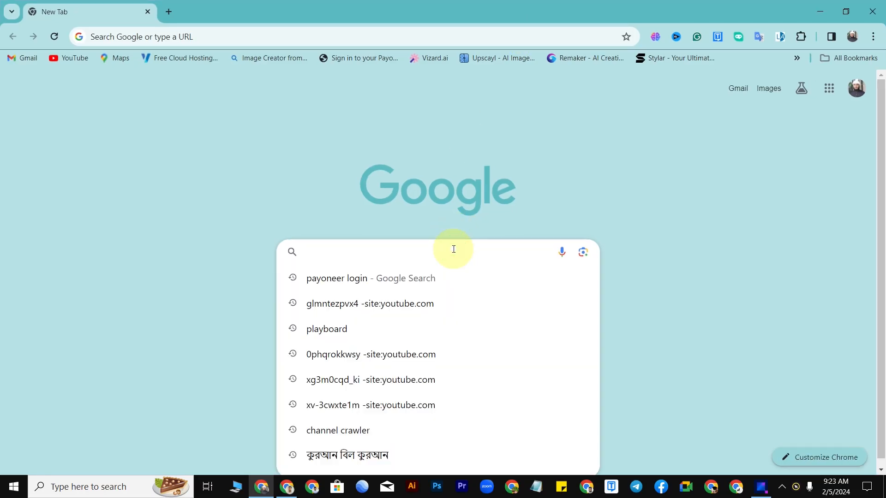
type("bing")
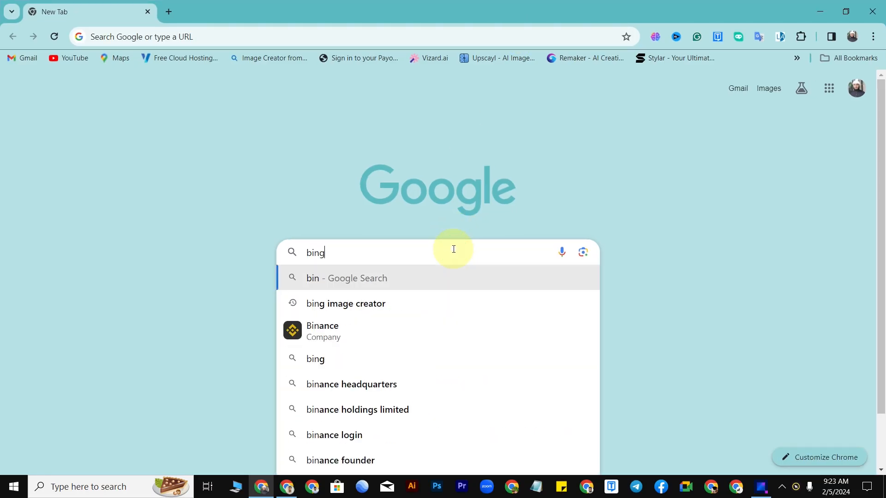
key("Return")
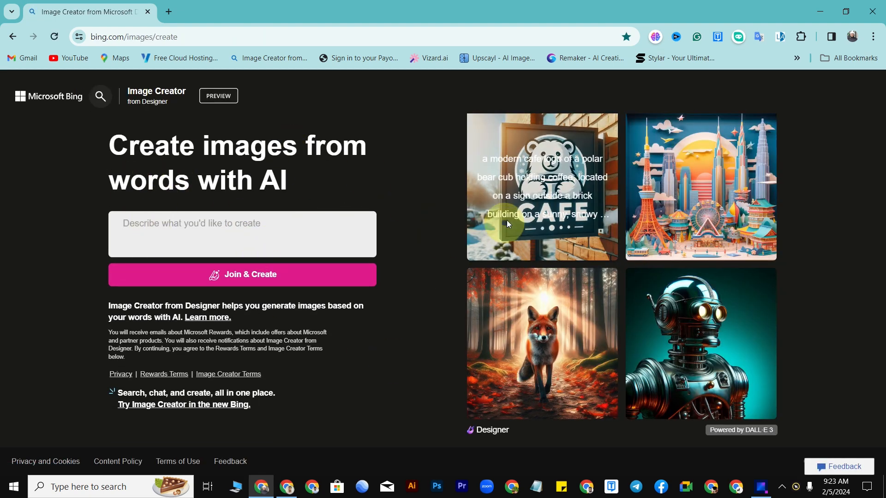
left_click(246, 275)
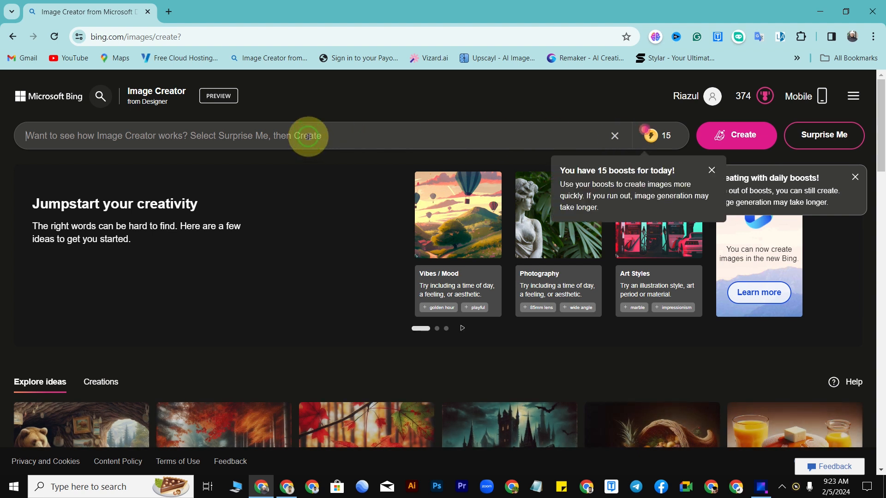
Paste the 3d illustration prompt about a boy giving a rose to his girlfriend and replace the name in the shirt text with the girlfriend's name
right_click(323, 136)
left_click(357, 252)
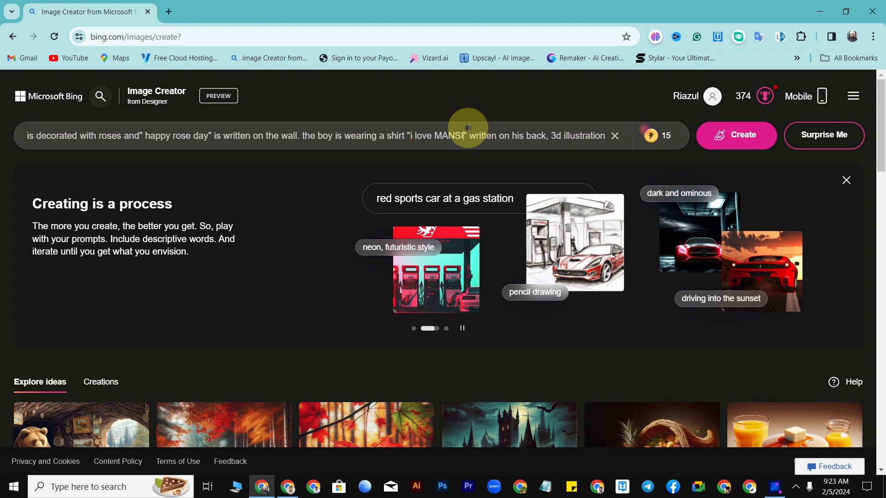
key("BackSpace")
key("BackSpace")
key("BackSpace")
key("BackSpace")
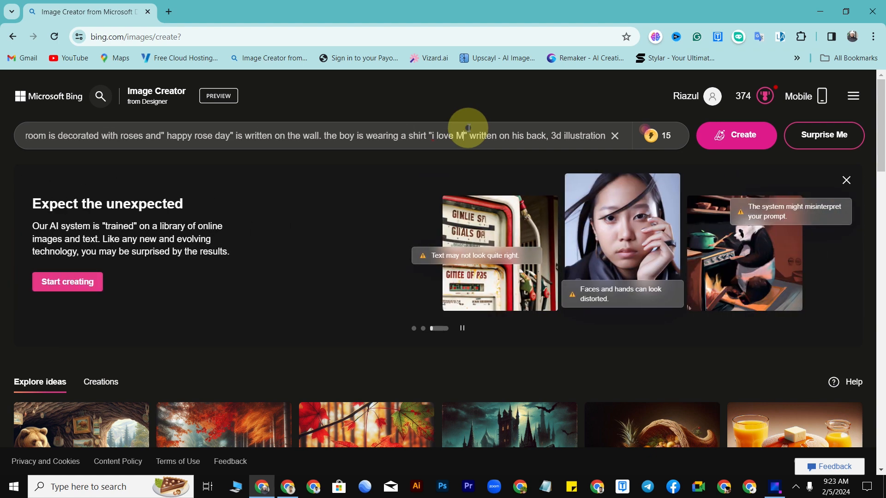
key("BackSpace")
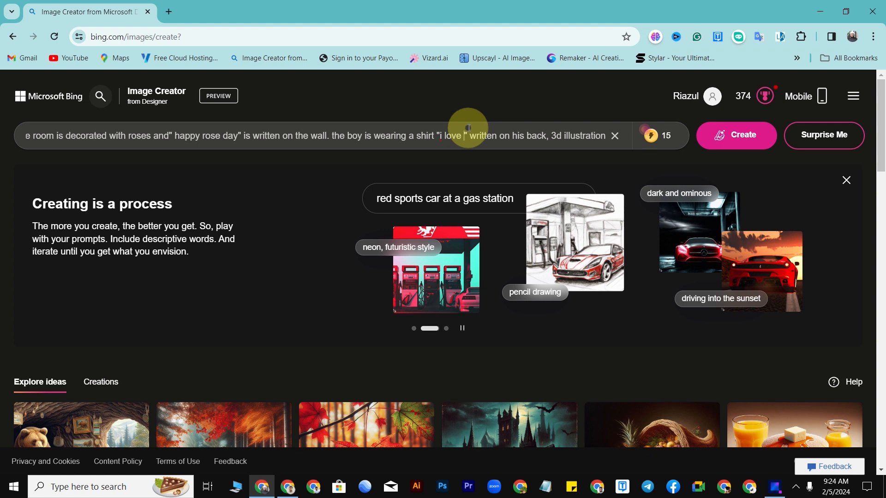
type("far")
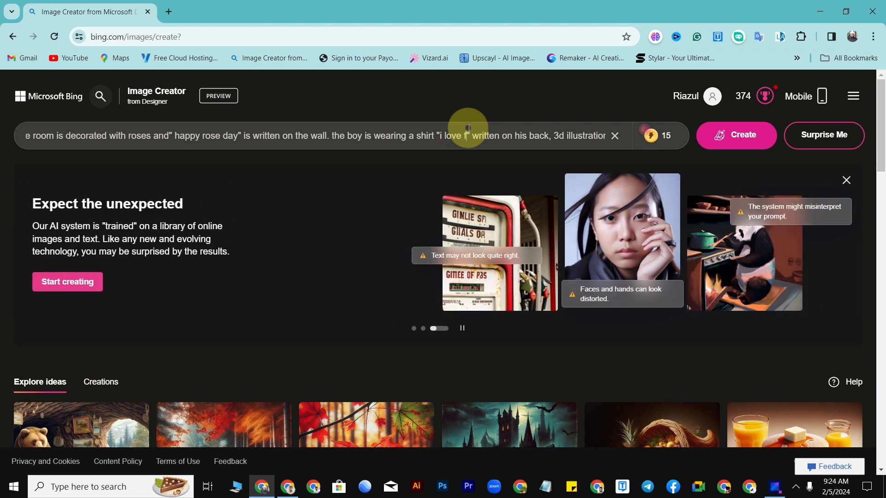
type("i")
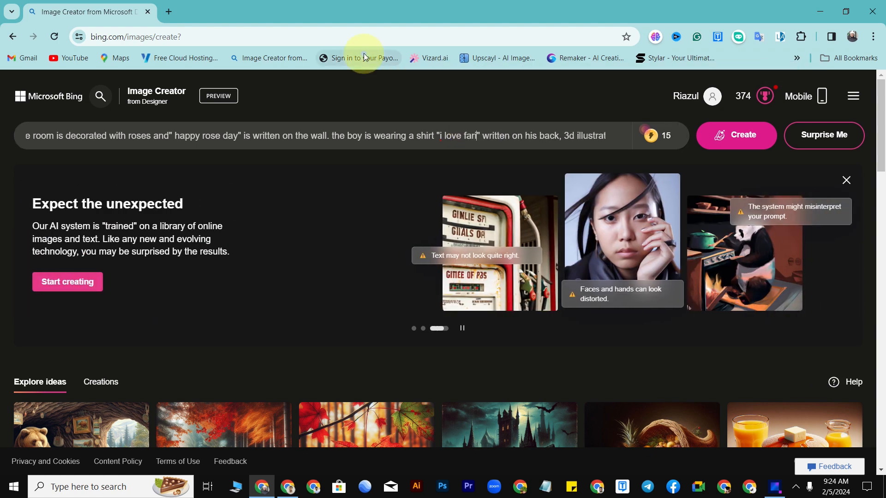
type("ya")
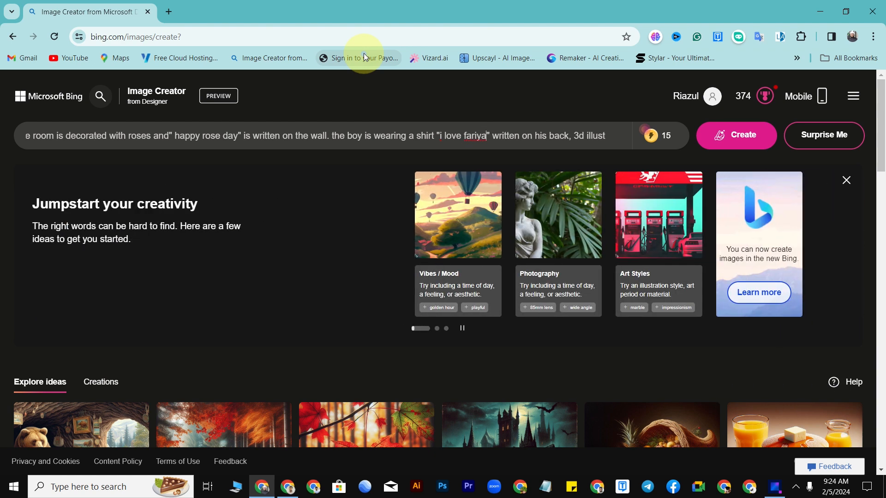
Capitalize the first letter of the name and the word "I" in the prompt's shirt text
left_click(470, 135)
key("BackSpace")
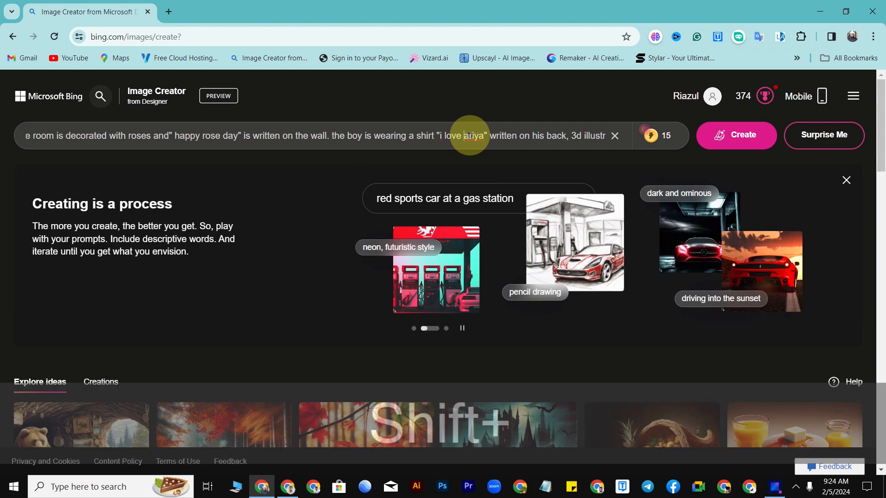
type("F")
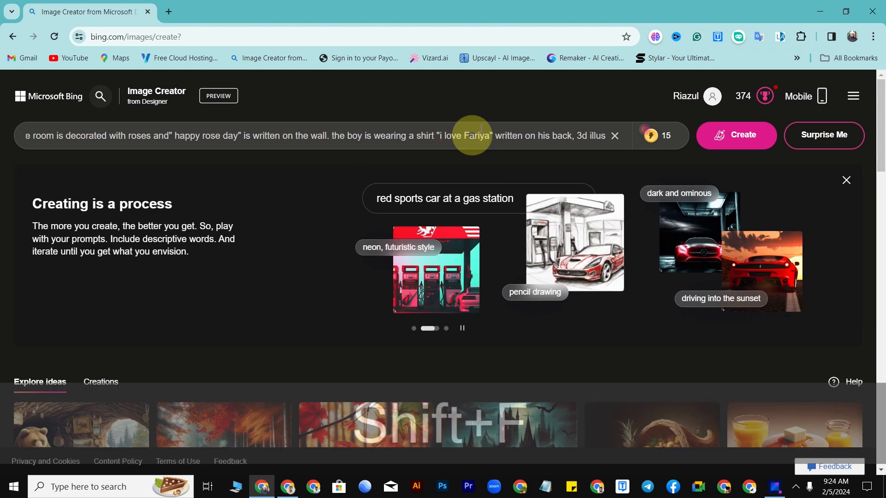
left_click(444, 135)
key("BackSpace")
key("BackSpace")
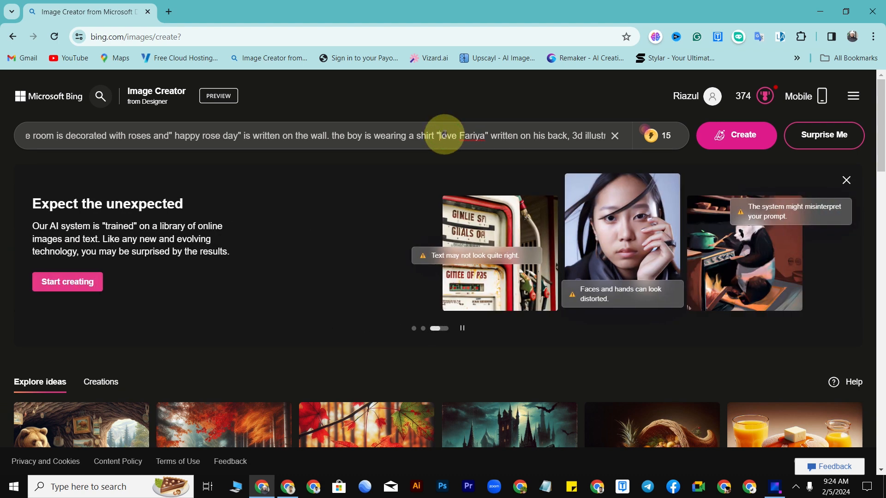
type("I")
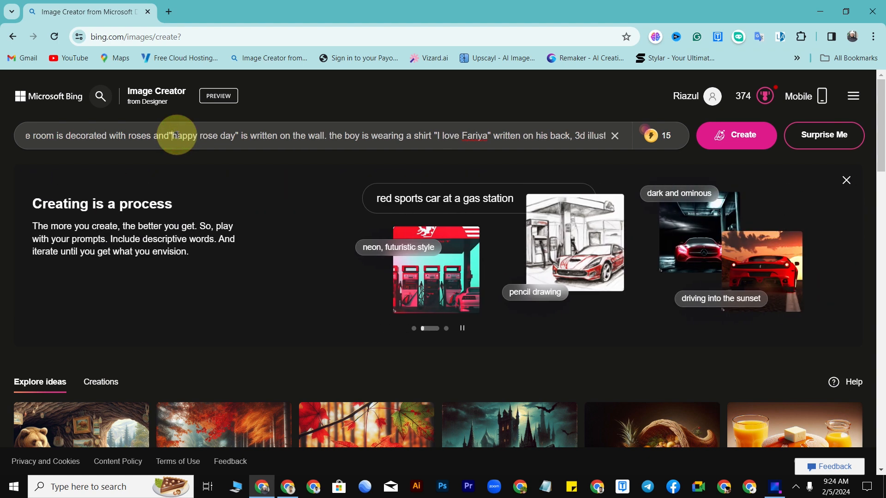
Remove the space before "happy rose day" in the prompt, go back to the prompt's beginning and generate the images
key("BackSpace")
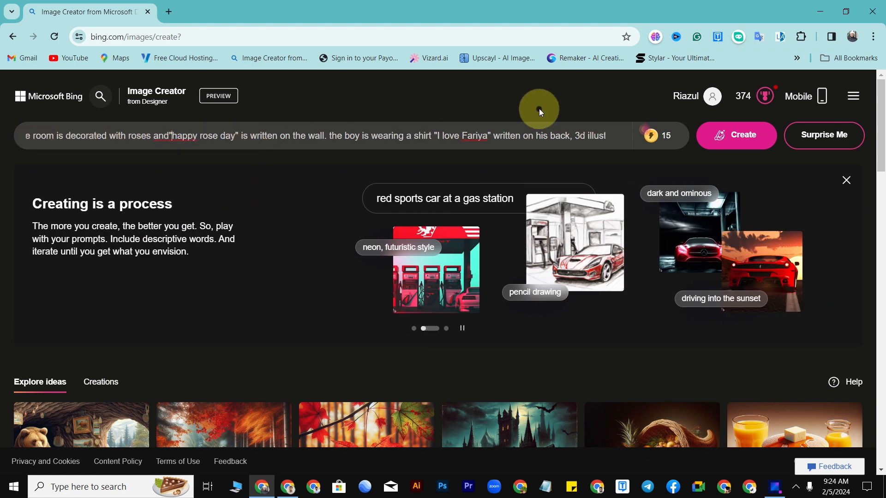
left_click(39, 137)
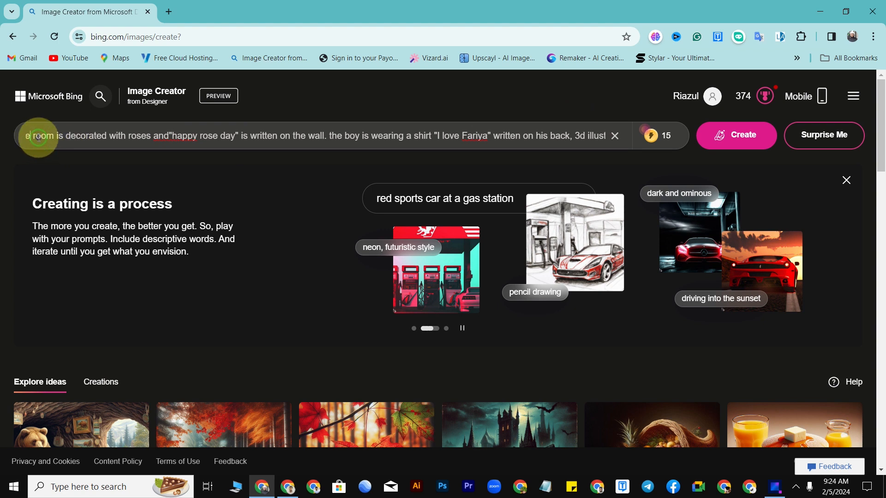
key("Left")
key("Left")
key("Left")
key("Left")
key("Left")
key("Left")
key("Left")
key("Left")
key("Left")
key("Left")
key("Left")
key("Left")
key("Left")
key("Left")
key("Left")
key("Left")
key("Left")
key("Left")
key("Left")
key("Left")
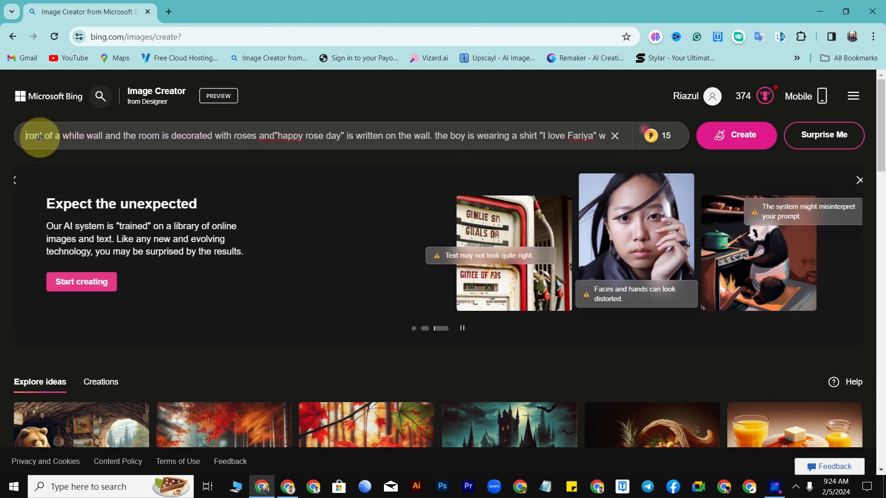
key("Left")
key("Left")
key("Left")
key("Left")
key("Left")
key("Left")
key("Left")
key("Left")
key("Left")
key("Left")
key("Left")
key("Left")
key("Left")
key("Left")
key("Left")
key("Left")
key("Left")
key("Left")
key("Left")
key("Left")
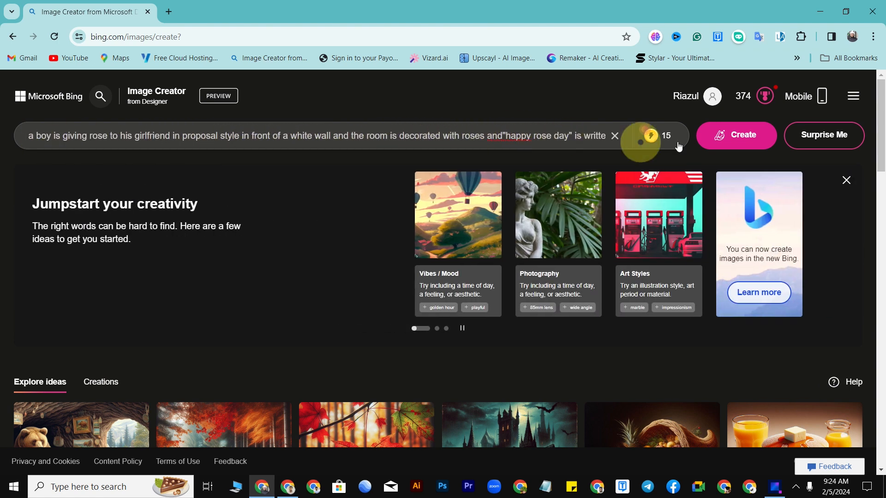
left_click(718, 134)
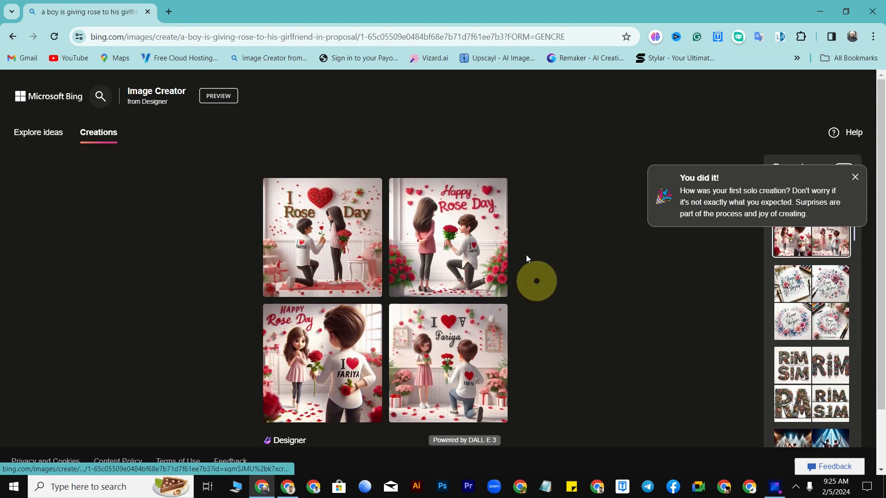
View the four generated rose day images one by one at full size and close the viewer
left_click(331, 262)
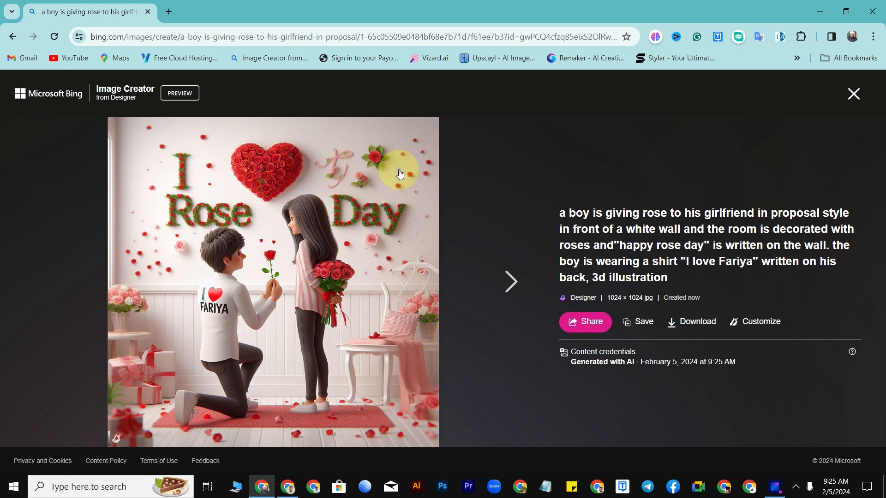
left_click(510, 280)
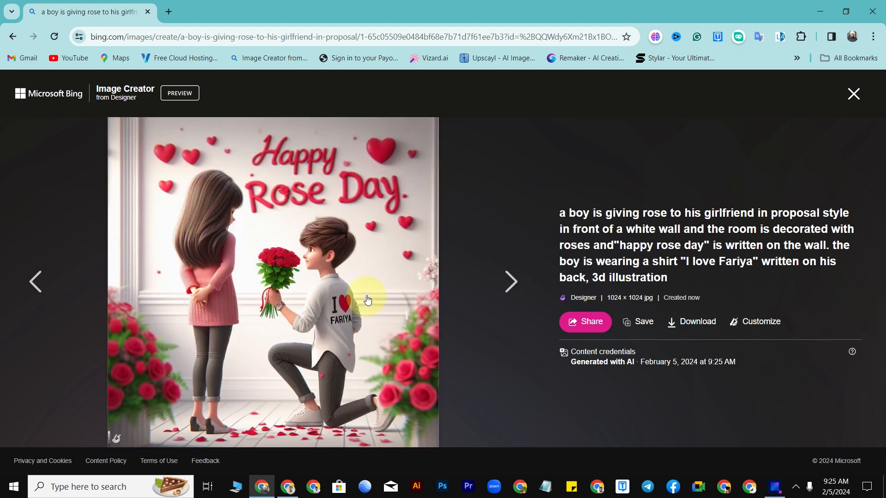
left_click(506, 295)
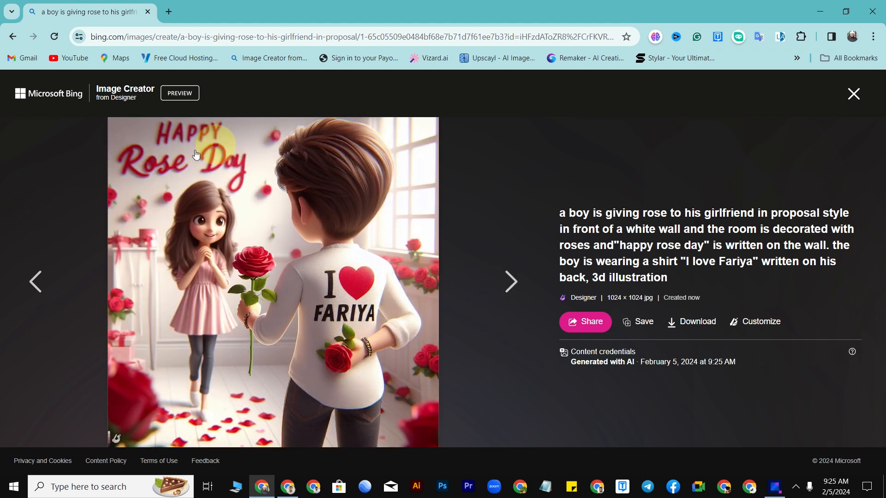
left_click(511, 284)
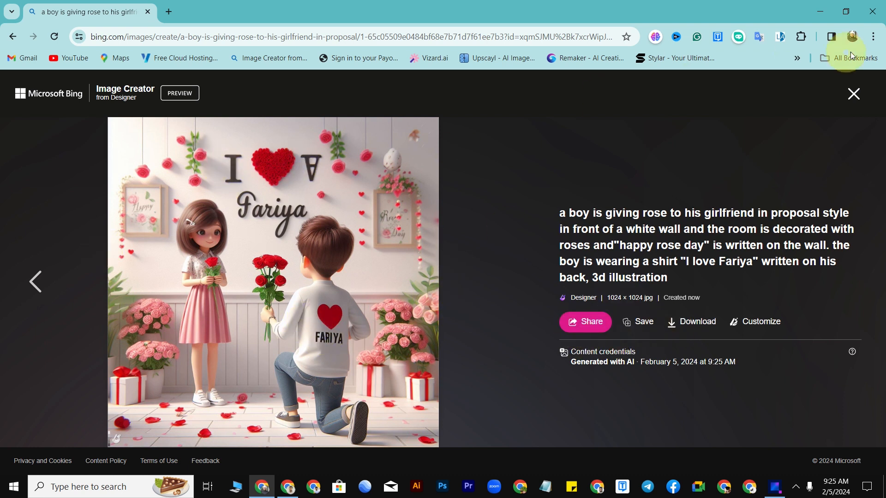
left_click(853, 93)
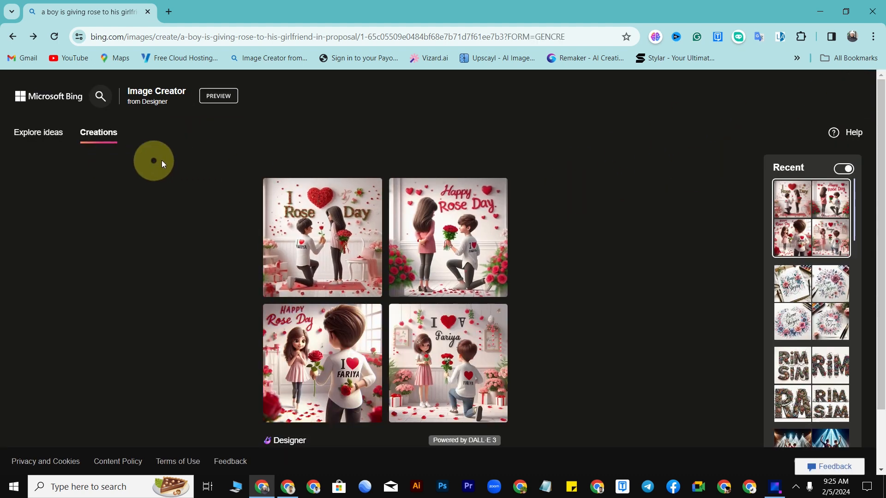
Reopen the creations with the rose day prompt filled in and generate another set of images from it
left_click(46, 134)
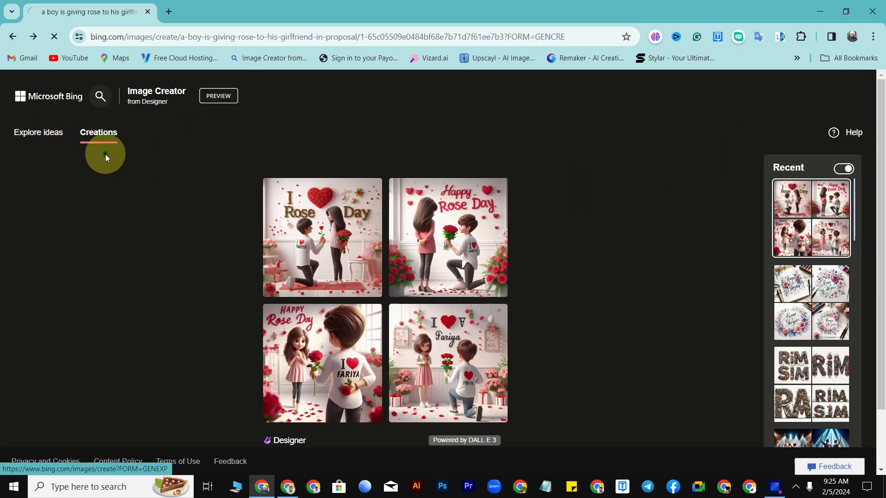
right_click(431, 137)
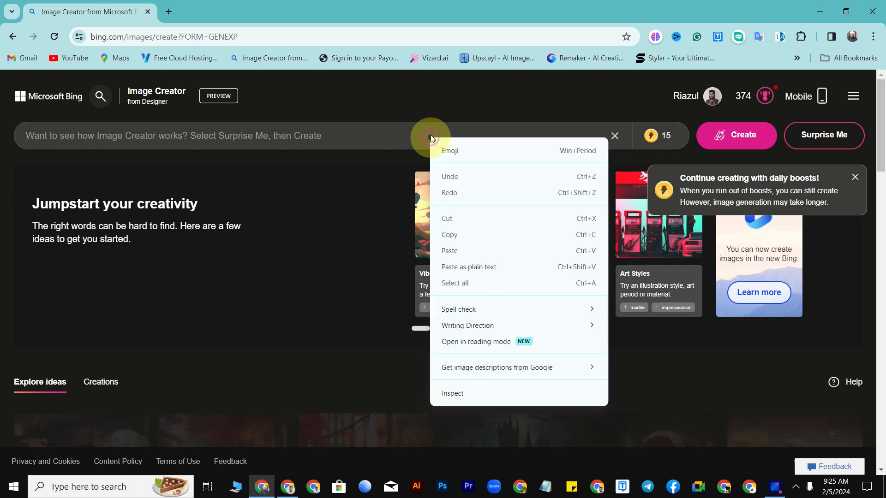
left_click(321, 196)
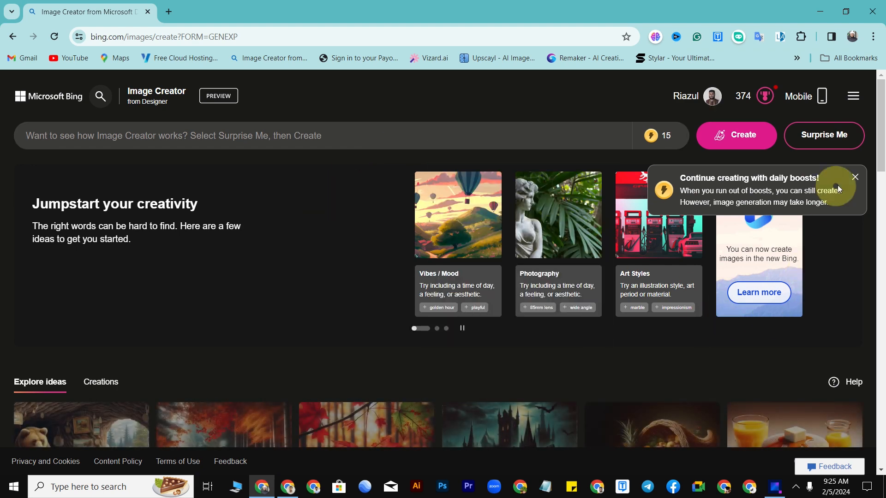
left_click(854, 177)
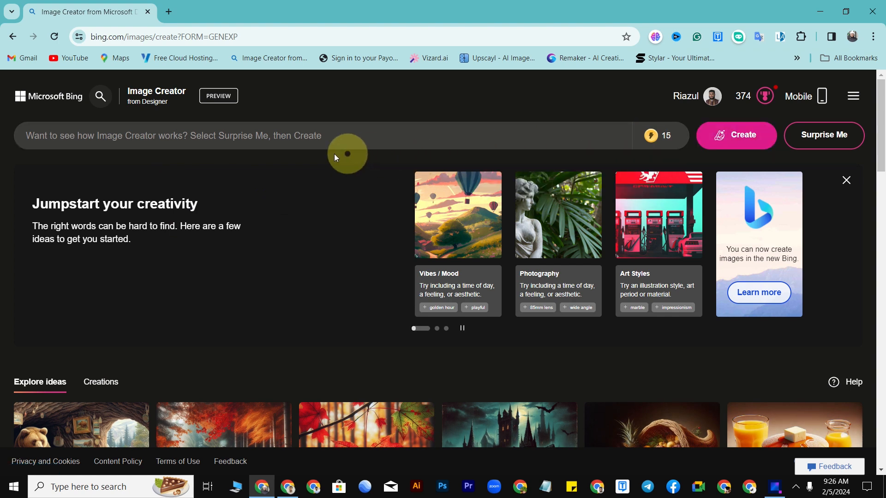
left_click(111, 383)
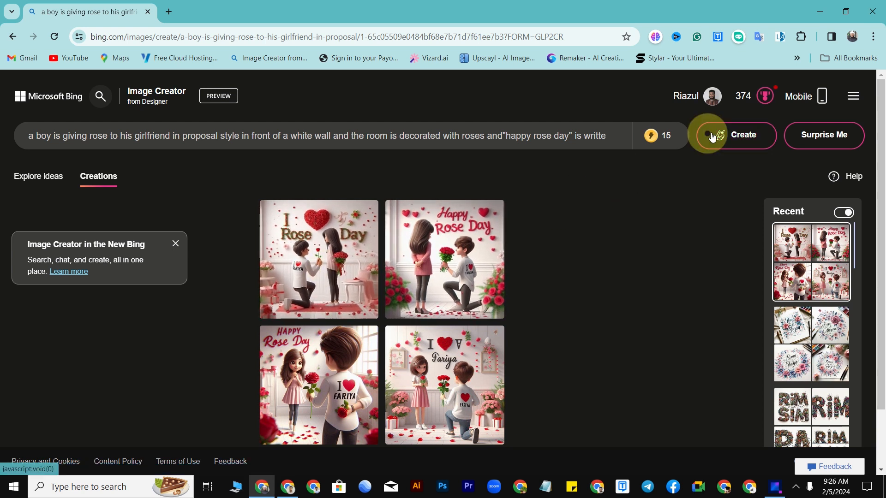
left_click(737, 138)
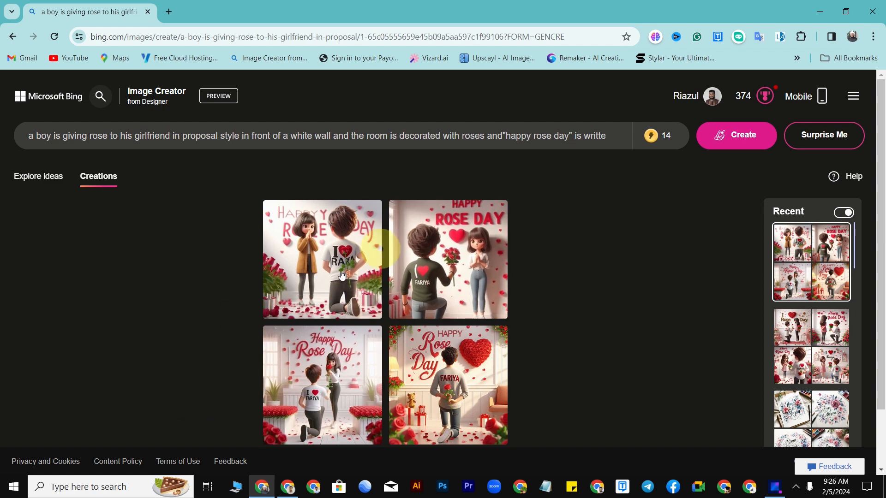
Browse the second set of rose day images at full size and return to the results
left_click(321, 266)
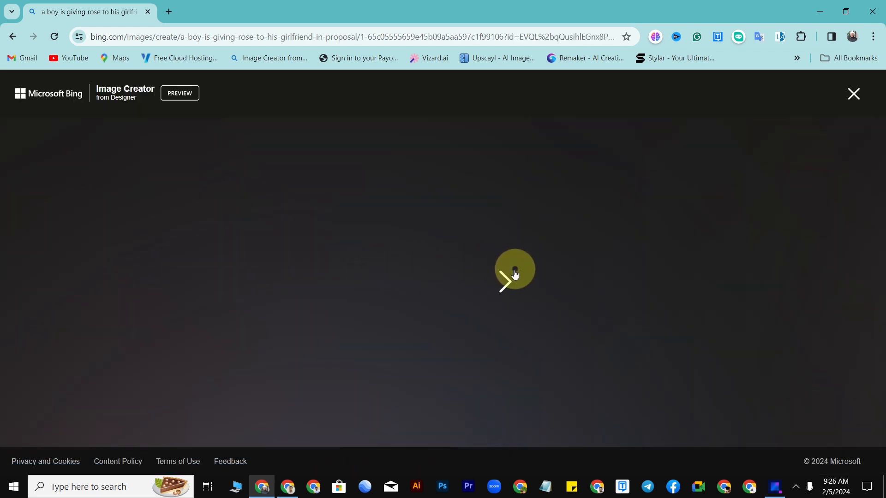
left_click(506, 282)
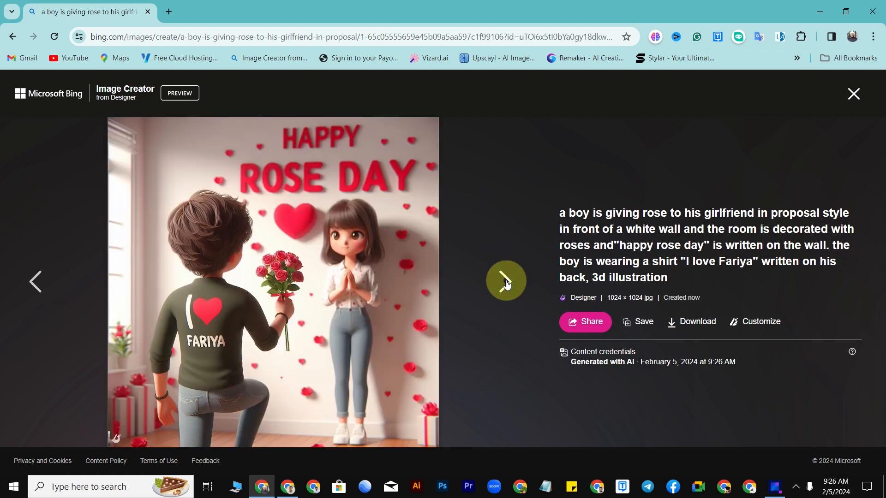
left_click(506, 282)
left_click(506, 282)
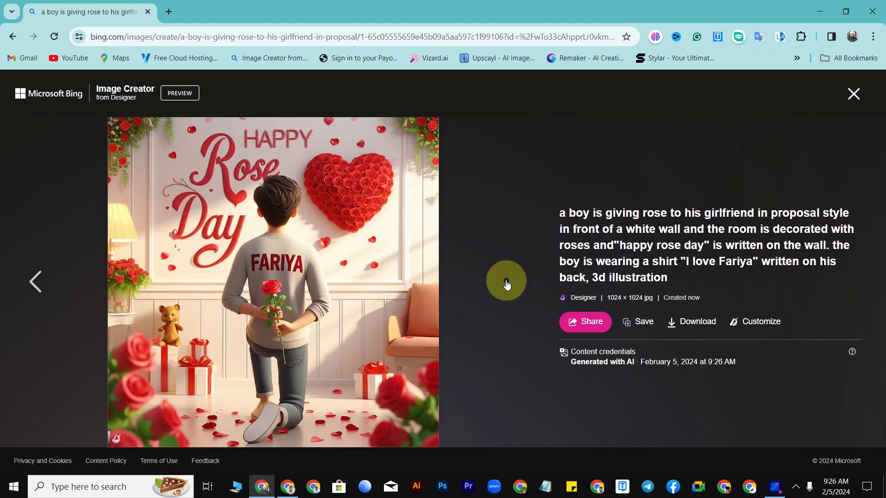
left_click(853, 93)
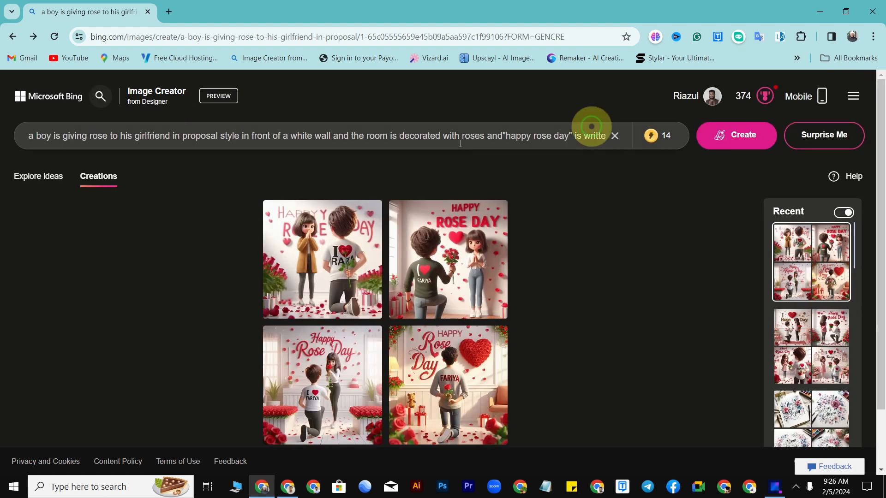
Insert "adult" before "boy" in the prompt without a doubled space and generate a new set of images
left_click(36, 136)
type("adu")
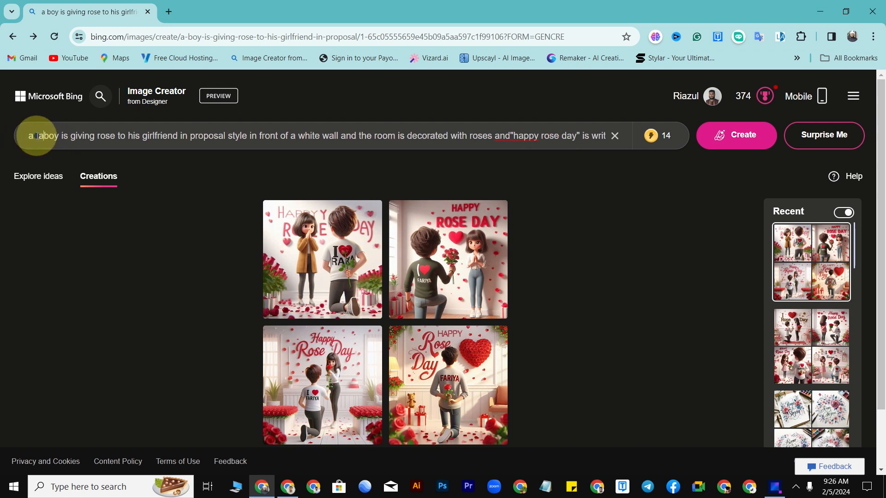
type("lt")
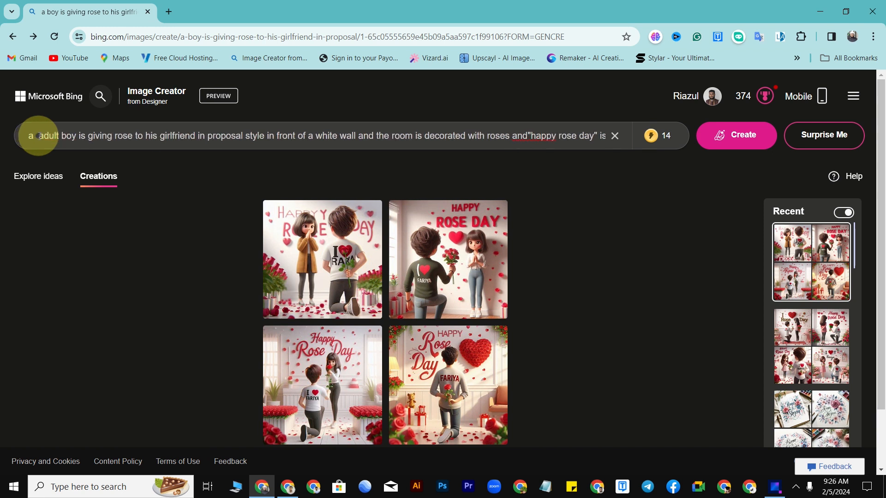
left_click(46, 137)
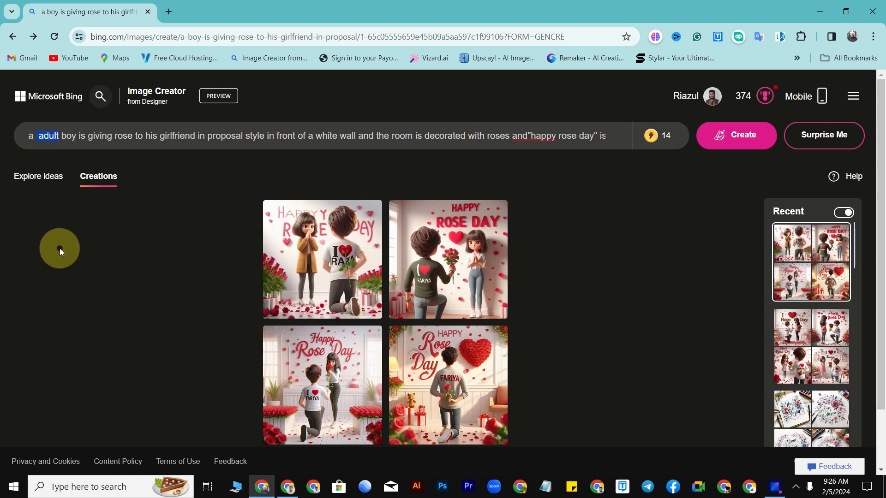
left_click(14, 97)
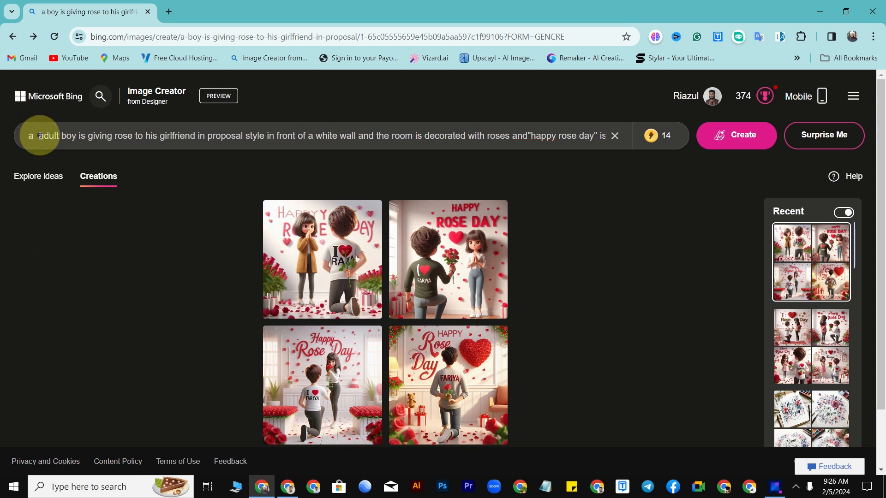
key("BackSpace")
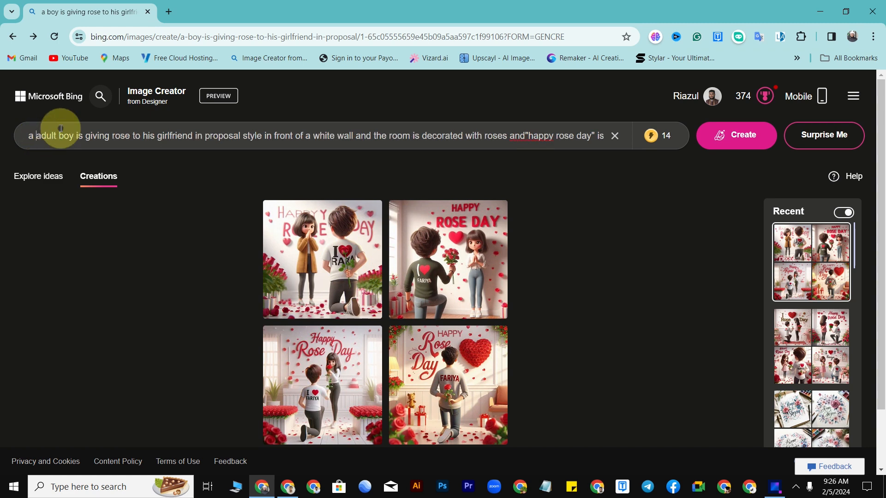
left_click(744, 135)
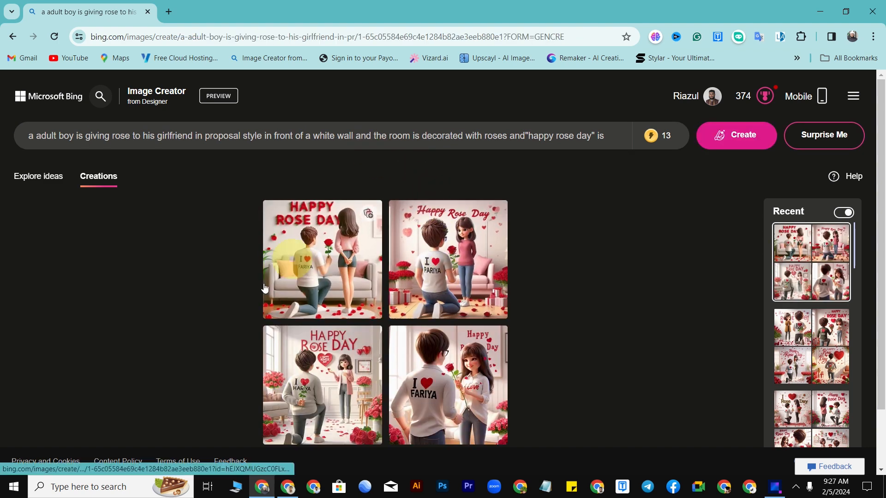
View the four "adult boy" images one by one at full size and close the viewer
left_click(333, 288)
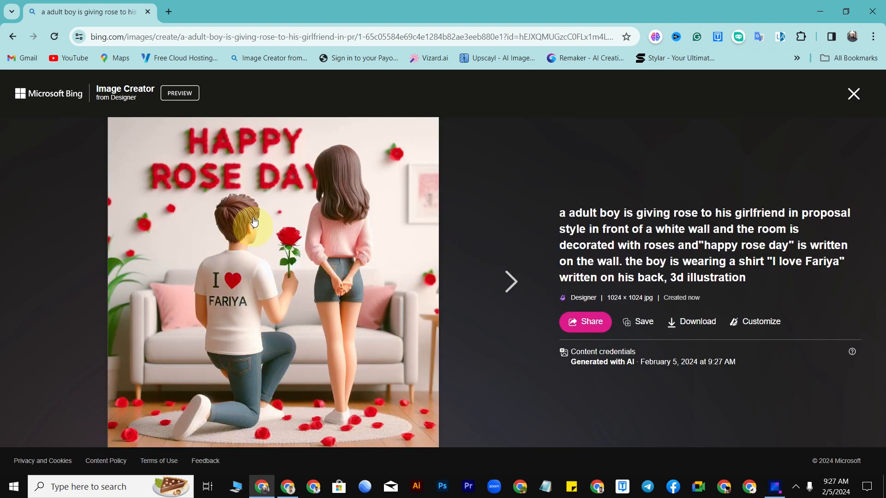
left_click(508, 282)
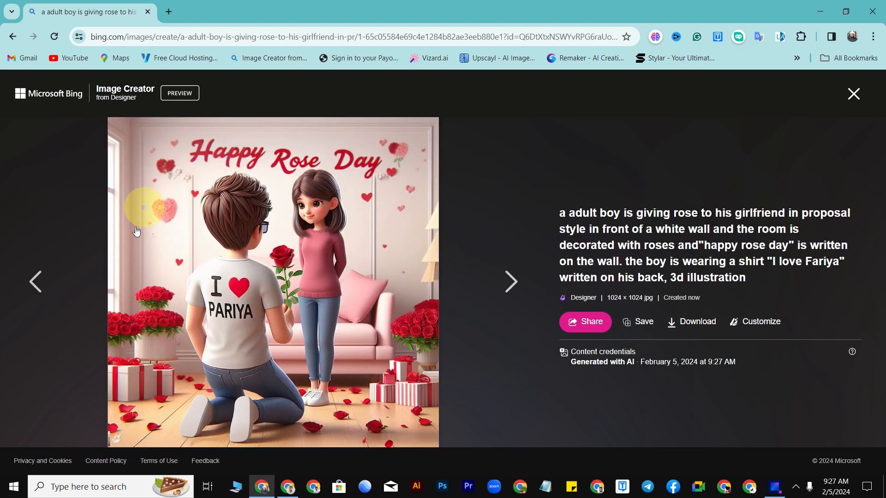
left_click(510, 282)
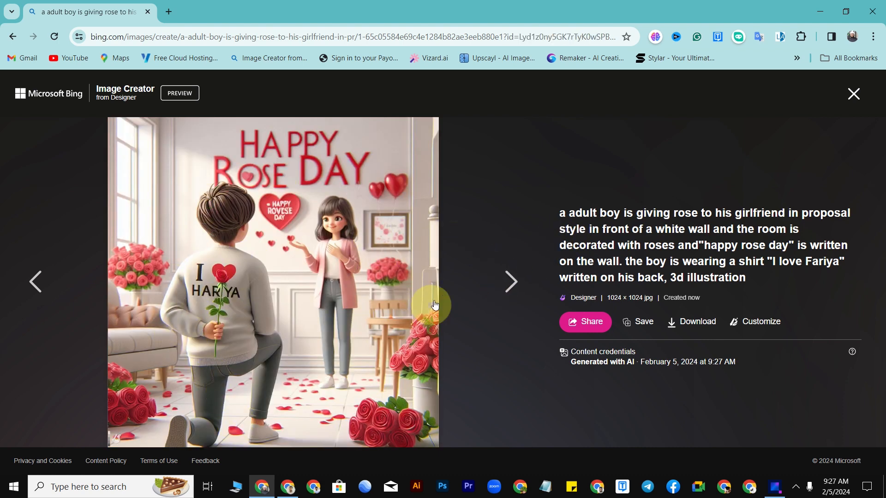
left_click(510, 281)
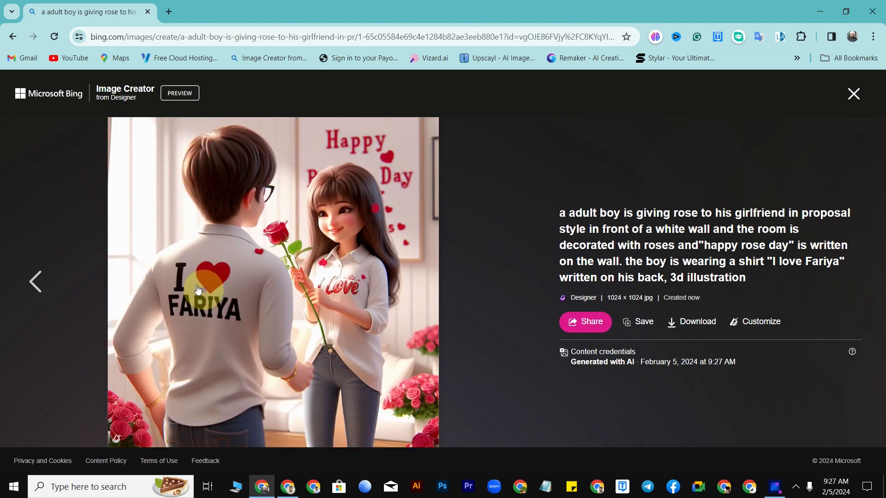
left_click(854, 95)
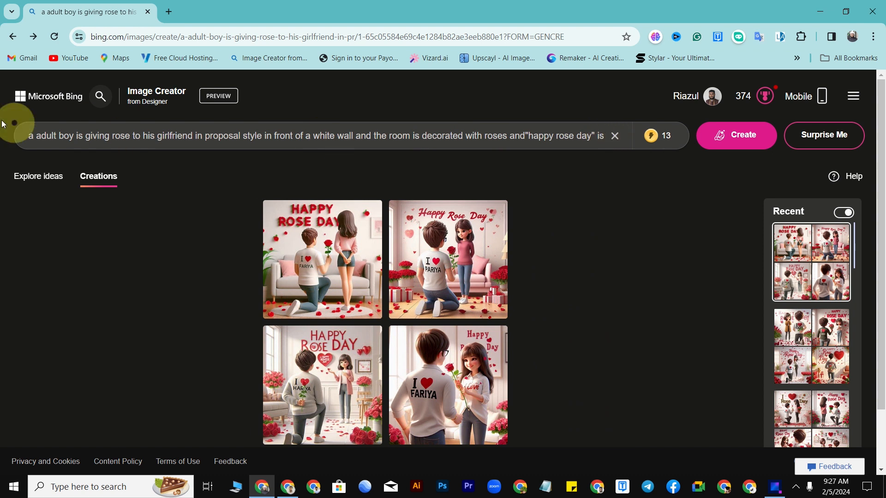
Replace "adult" with "25 years old" before "boy" in the prompt and generate the images again
left_click(59, 136)
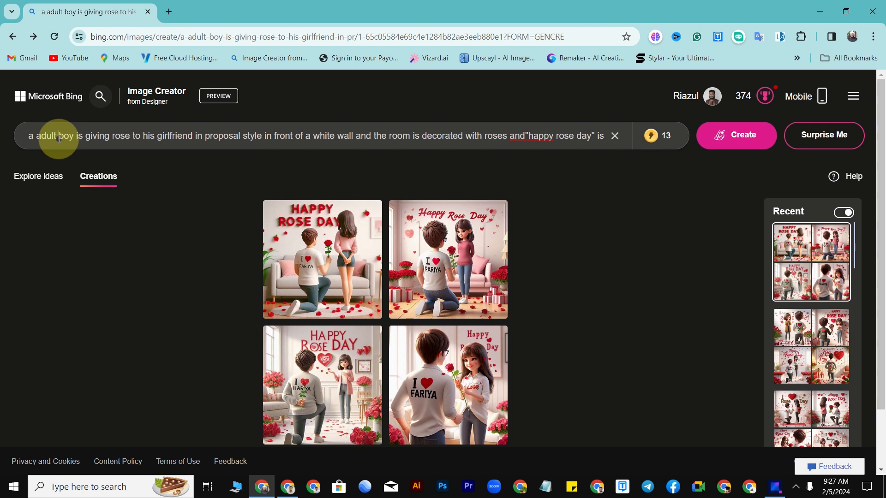
key("BackSpace")
key("BackSpace")
key("BackSpace")
key("BackSpace")
key("BackSpace")
key("BackSpace")
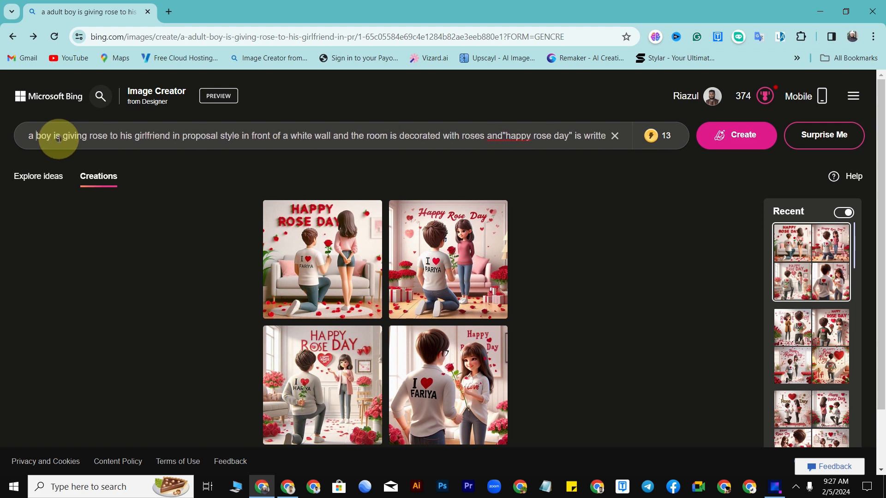
type("2")
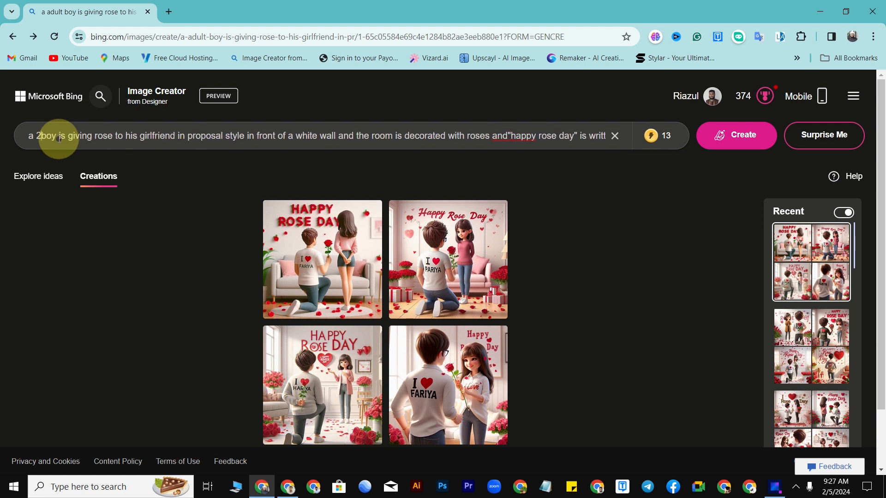
type("5 ye")
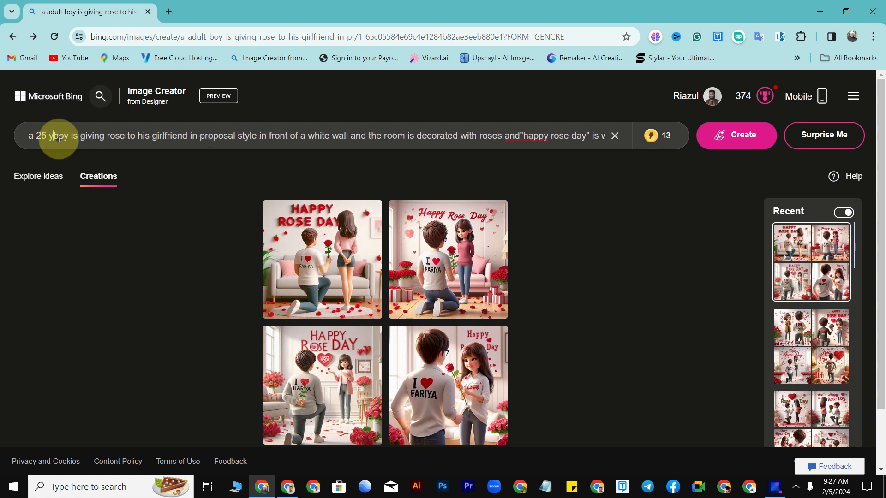
type("ars ")
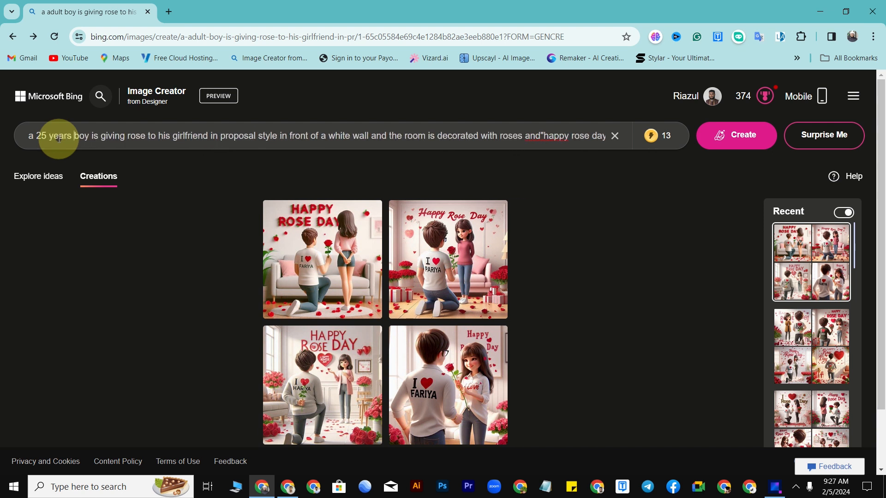
type("old")
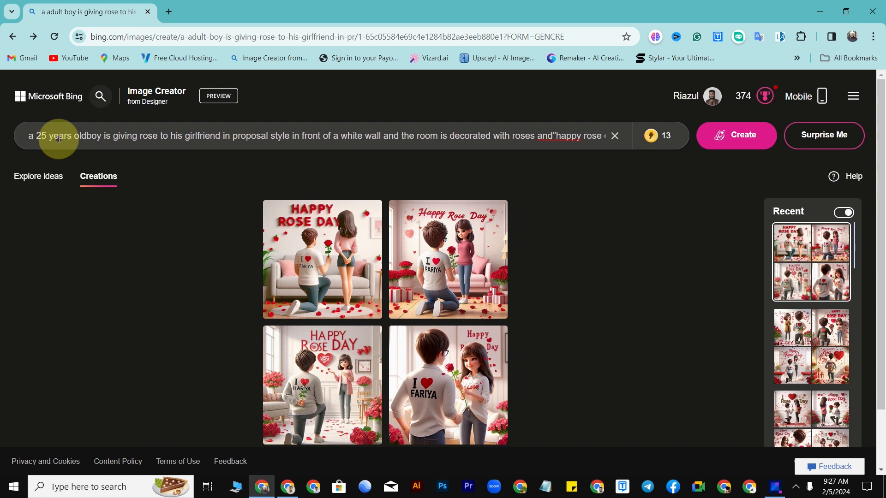
left_click(108, 159)
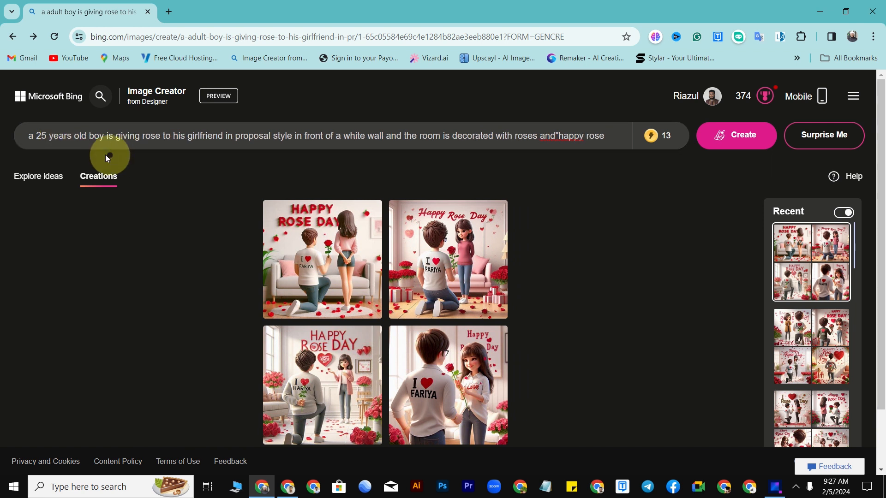
left_click(46, 142)
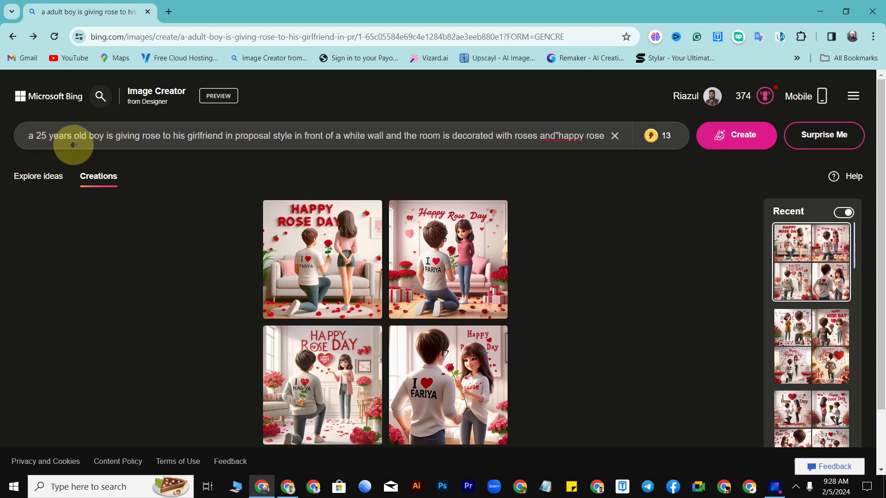
left_click(731, 135)
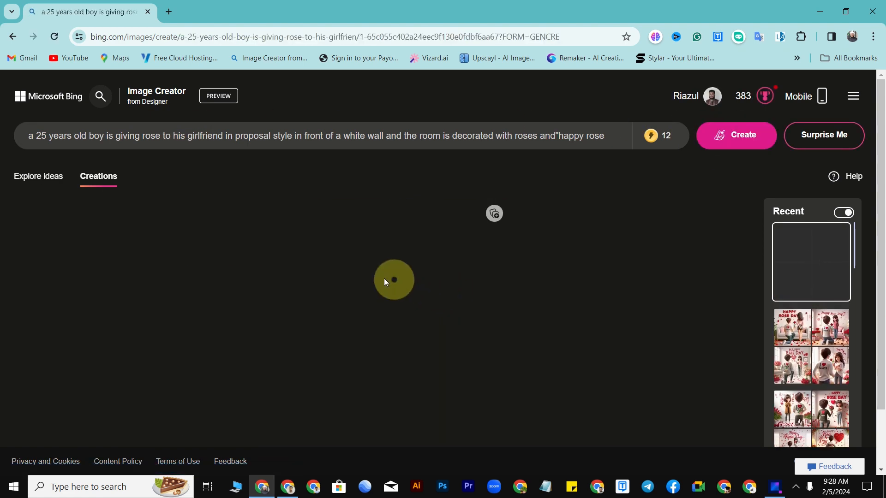
Browse the four images of the 25 years old boy at full size and return to the results
left_click(355, 257)
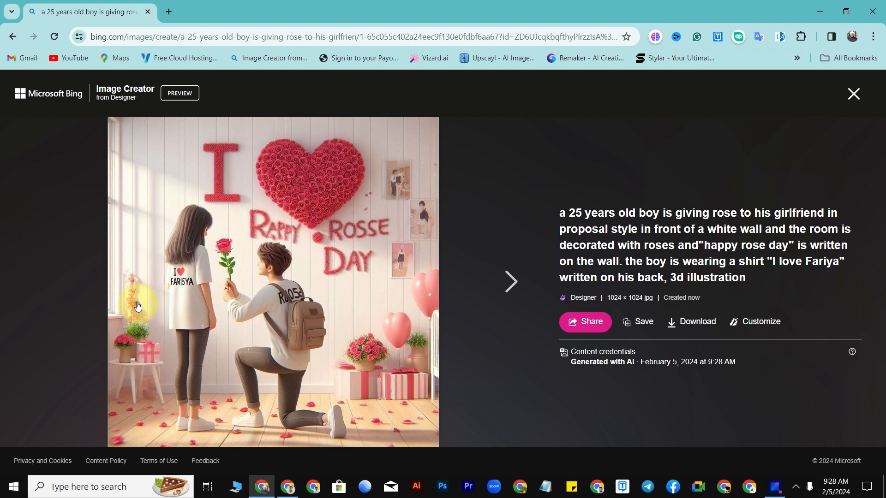
left_click(506, 282)
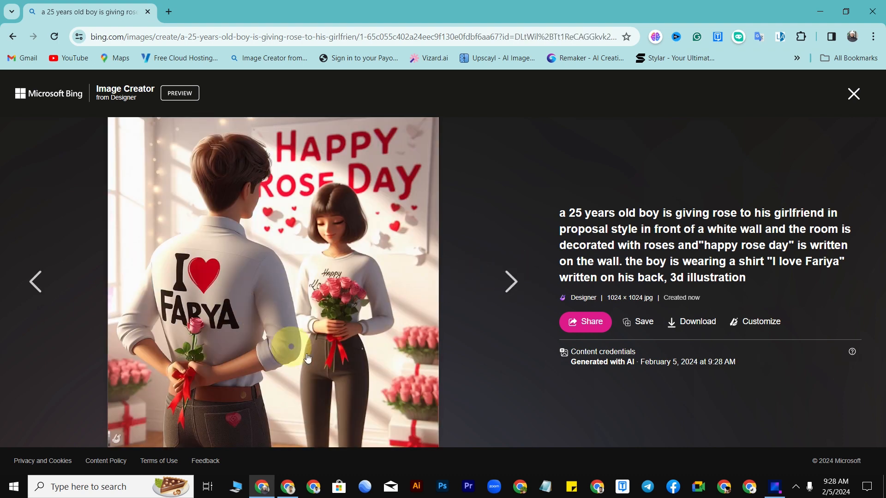
left_click(506, 284)
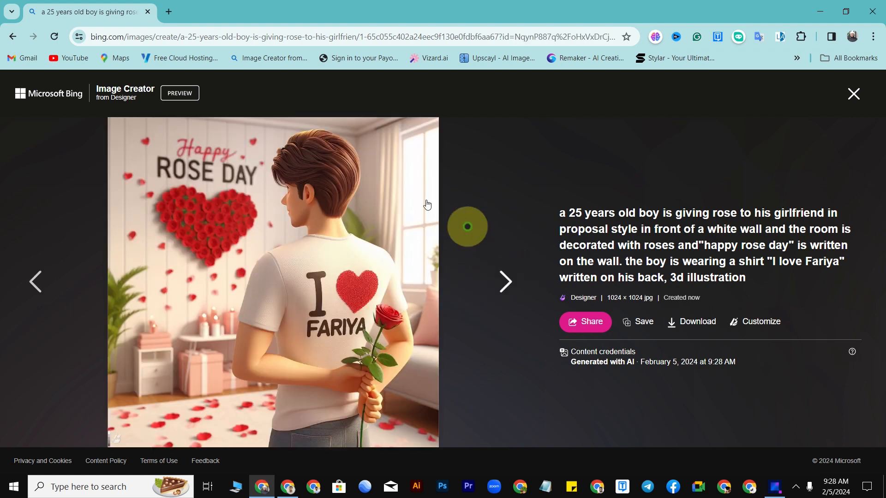
left_click(498, 285)
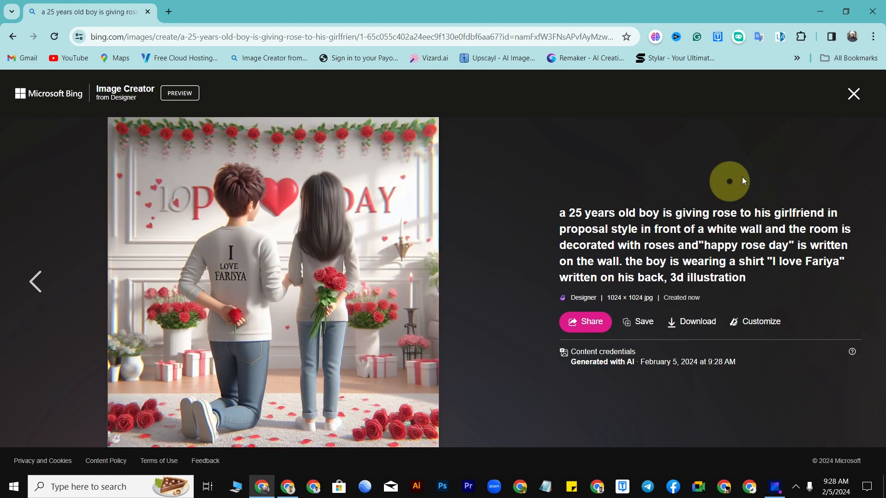
left_click(854, 94)
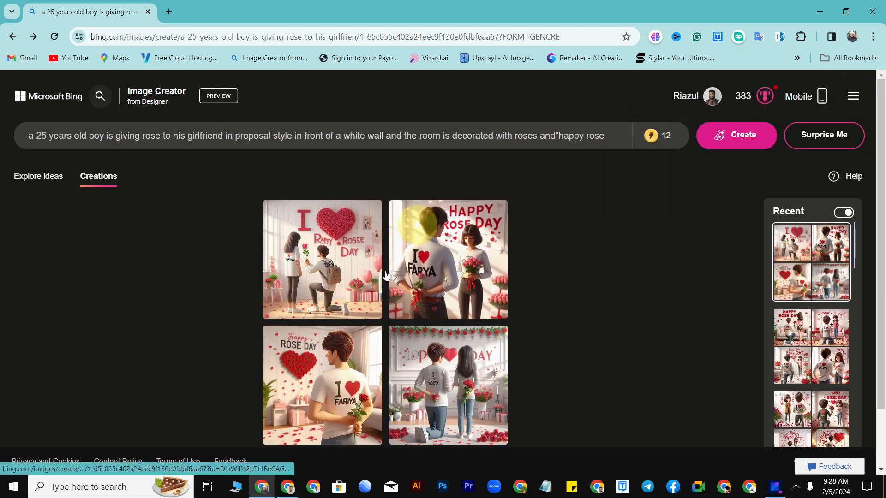
Clear the prompt and paste the saved "a couple wearing same color of hoddy" prompt from the clipboard history
mouse_move(657, 136)
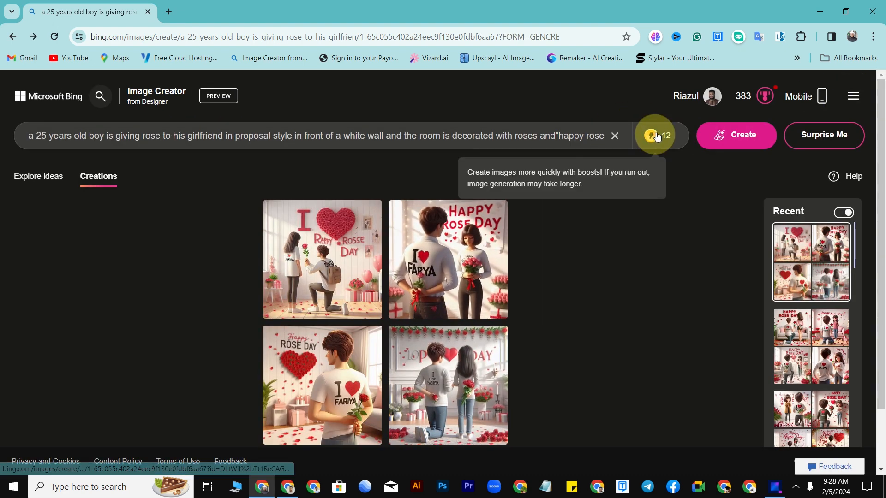
left_click(614, 135)
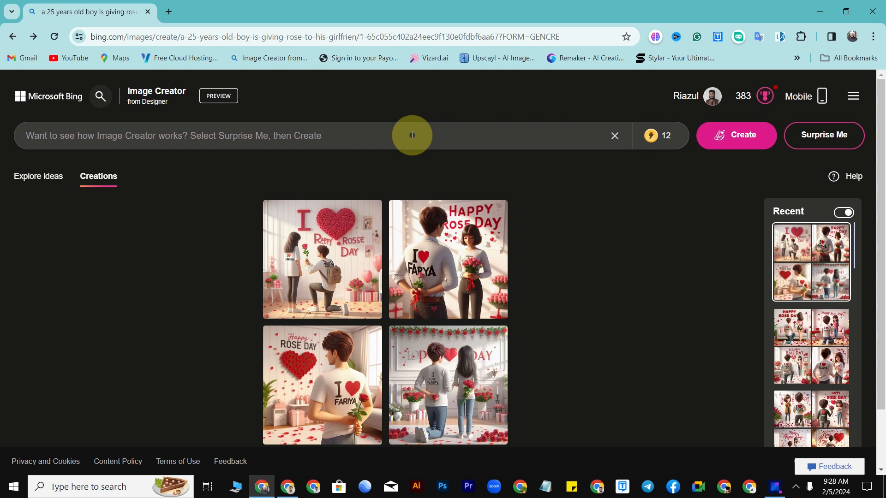
key("super+v")
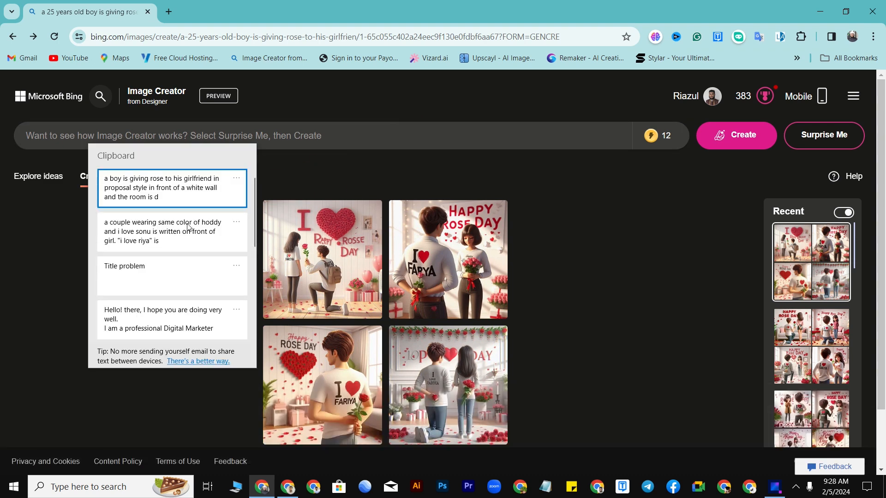
left_click(187, 227)
left_click(345, 136)
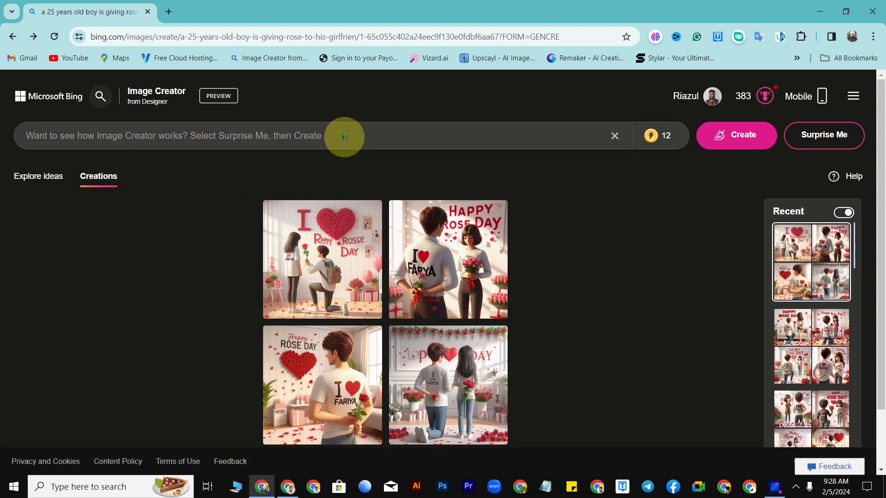
key("super+v")
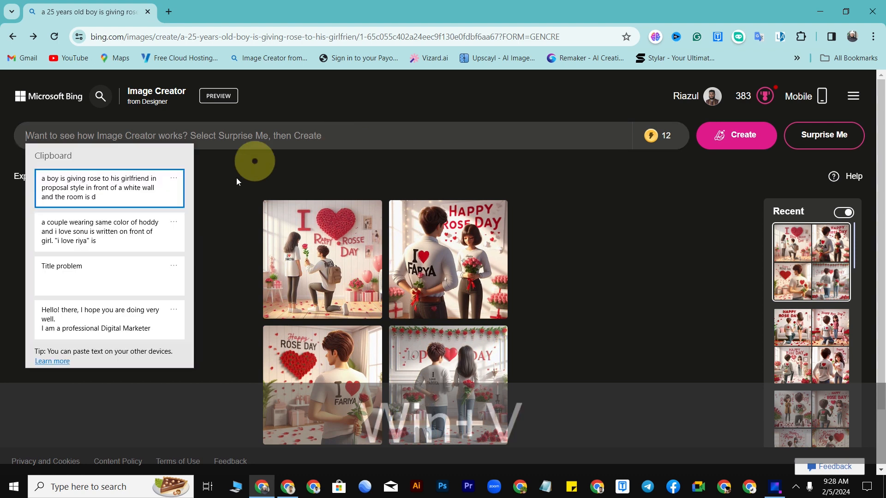
left_click(119, 222)
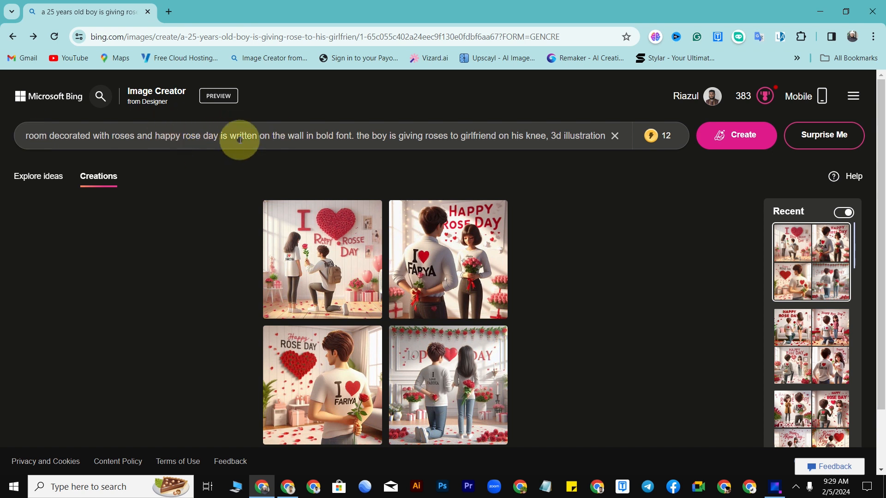
Go back through the pasted couple prompt towards its beginning and review the hoodie lettering and room description
key("Left")
key("Left")
key("Left")
key("Left")
key("Left")
key("Left")
key("Left")
key("Left")
key("Left")
key("Left")
key("Left")
key("Left")
key("Left")
key("Left")
key("Left")
key("Left")
key("Left")
key("Left")
key("Left")
key("Left")
key("Left")
key("Left")
key("Left")
key("Left")
key("Left")
key("Left")
key("Left")
key("Left")
key("Left")
key("Left")
key("Left")
key("Left")
key("Left")
key("Left")
key("Left")
key("Left")
key("Left")
key("Left")
key("Left")
key("Left")
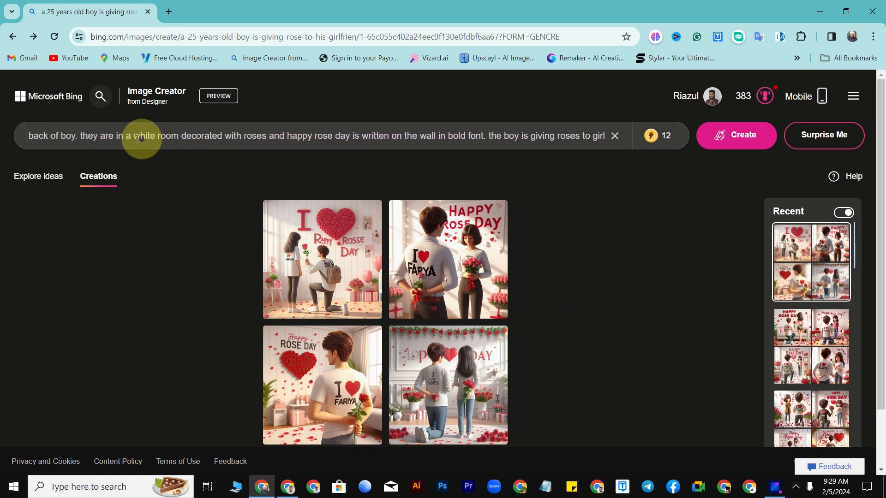
key("Left")
key("Left")
key("Left")
key("Left")
key("Left")
key("Left")
key("Left")
key("Left")
key("Left")
key("Left")
key("Left")
key("Left")
key("Left")
key("Left")
key("Left")
key("Left")
key("Left")
key("Left")
key("Left")
key("Left")
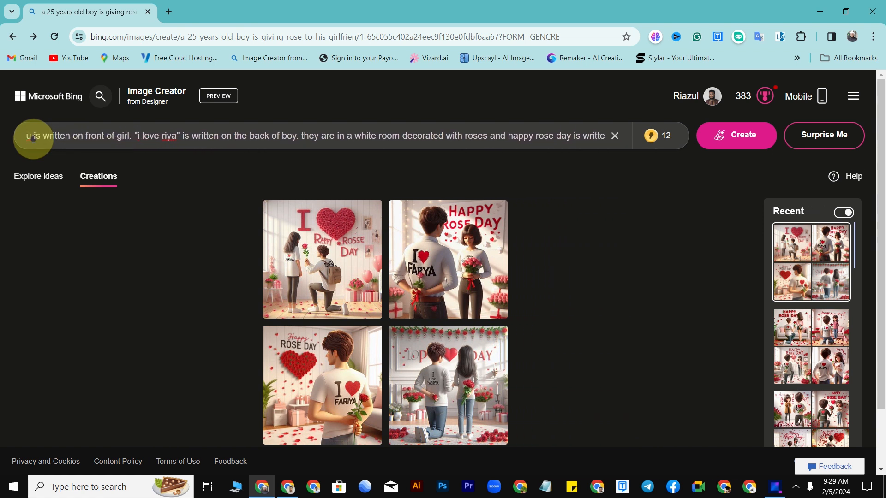
key("Left")
key("Left")
key("Left")
key("Left")
key("Left")
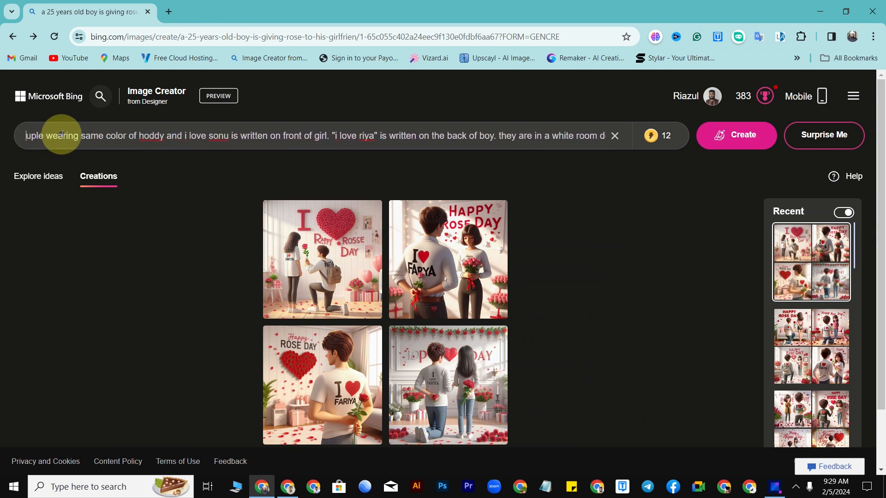
left_click(379, 136)
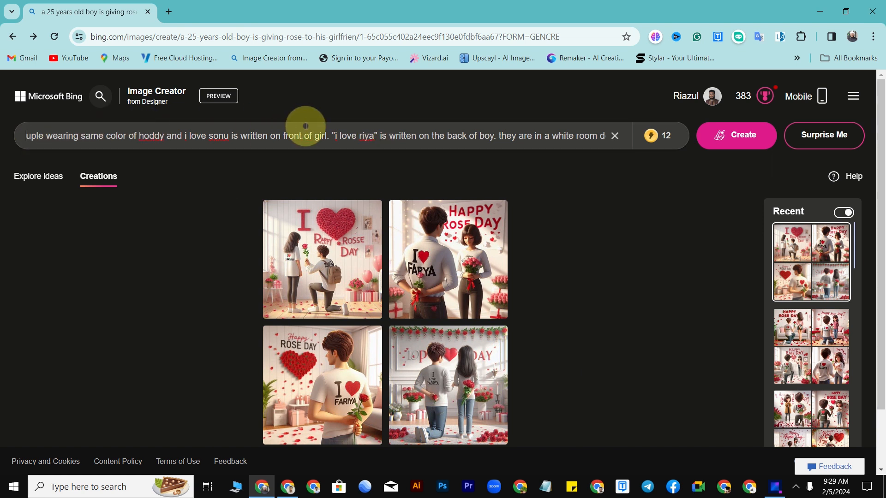
Return to the start of the pasted matching-hoodie couple prompt and generate images from it
key("Left")
key("Left")
key("Left")
key("Left")
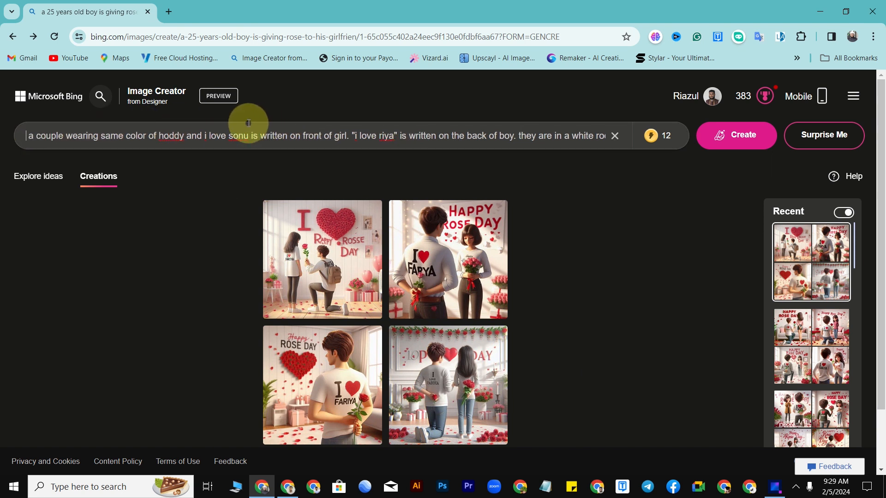
left_click(733, 135)
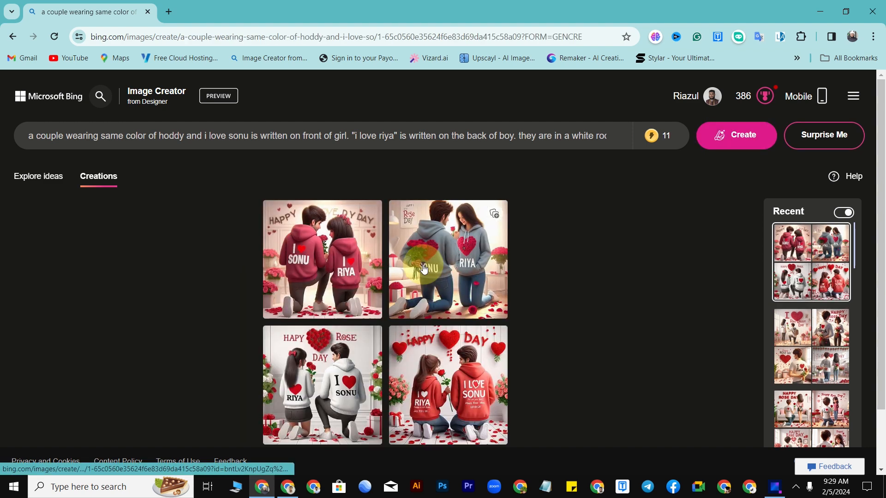
Browse the four matching-hoodie couple images at full size and return to the results
left_click(315, 276)
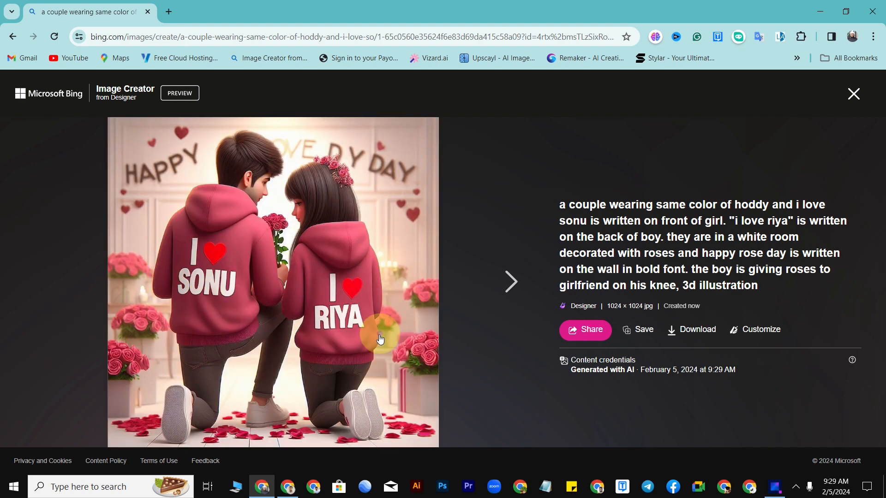
left_click(506, 288)
left_click(506, 288)
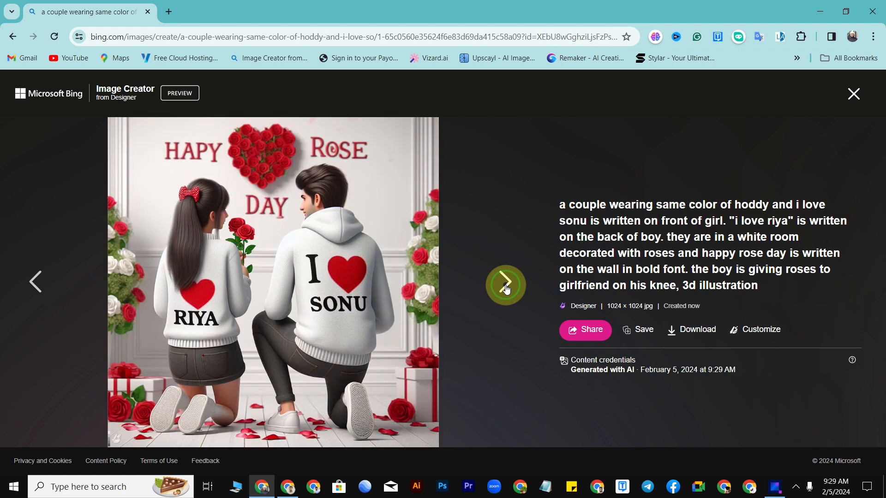
left_click(506, 289)
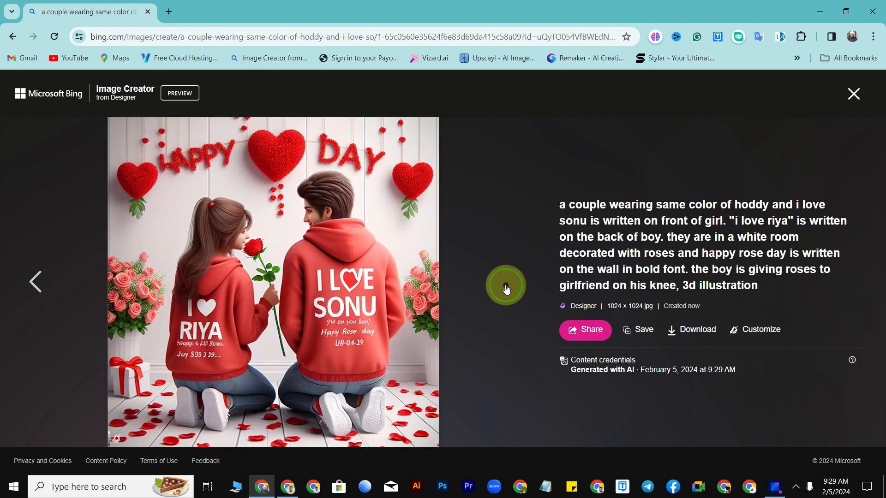
left_click(848, 94)
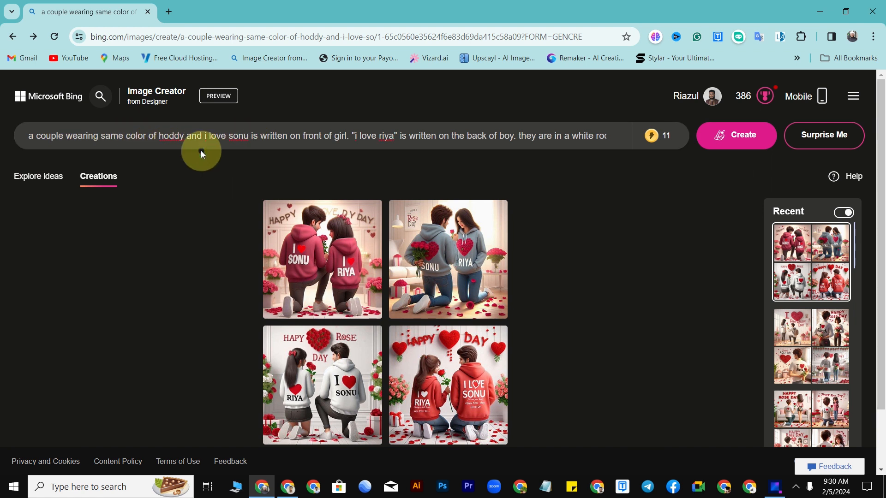
Replace the name in the "i love" lettering on the girl's front with a different boy's name, starting with a capital letter
key("BackSpace")
key("BackSpace")
key("BackSpace")
key("BackSpace")
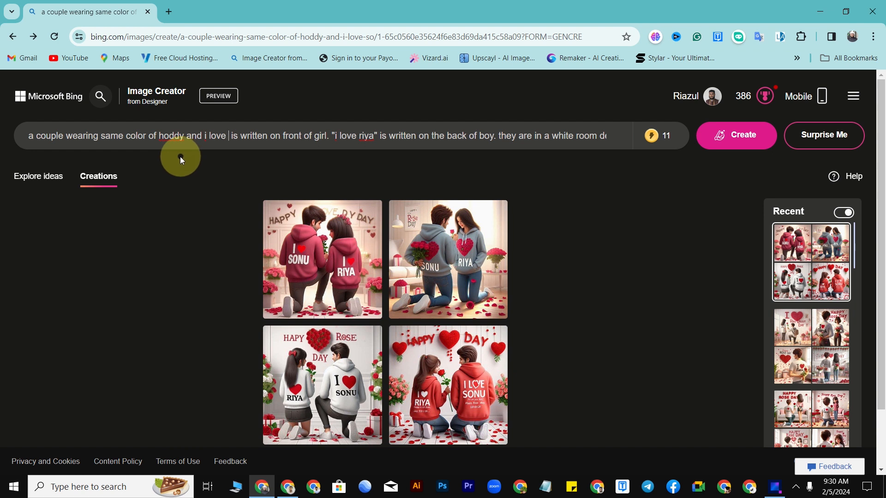
type("rayhan")
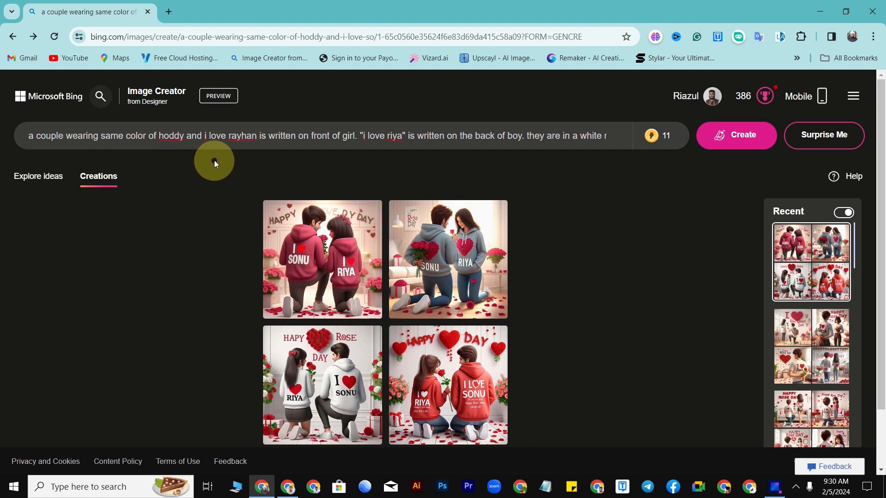
left_click(233, 136)
key("BackSpace")
type("R")
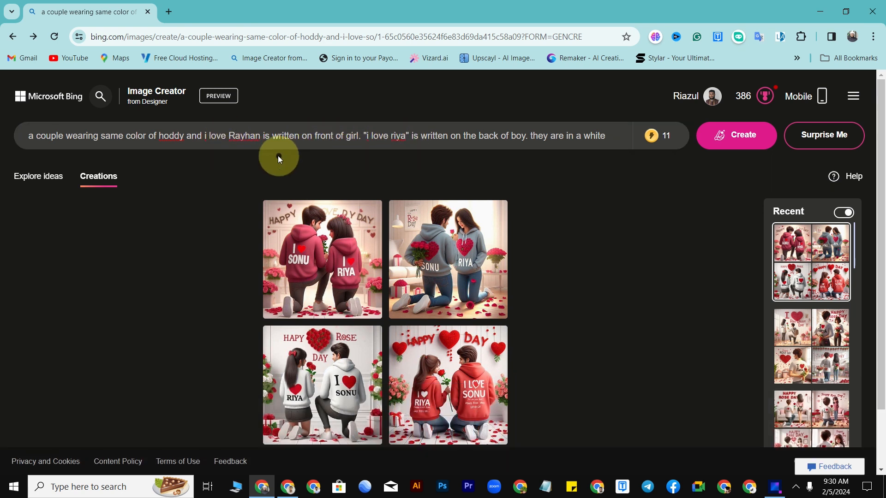
Replace the name in the boy's back lettering with the feminine form of the new boy's name and generate the images
key("BackSpace")
key("BackSpace")
key("BackSpace")
key("BackSpace")
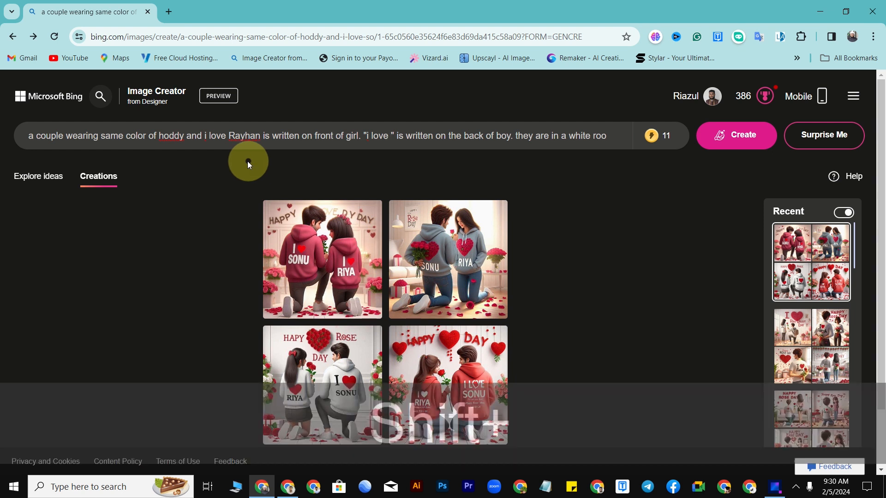
type("Runa")
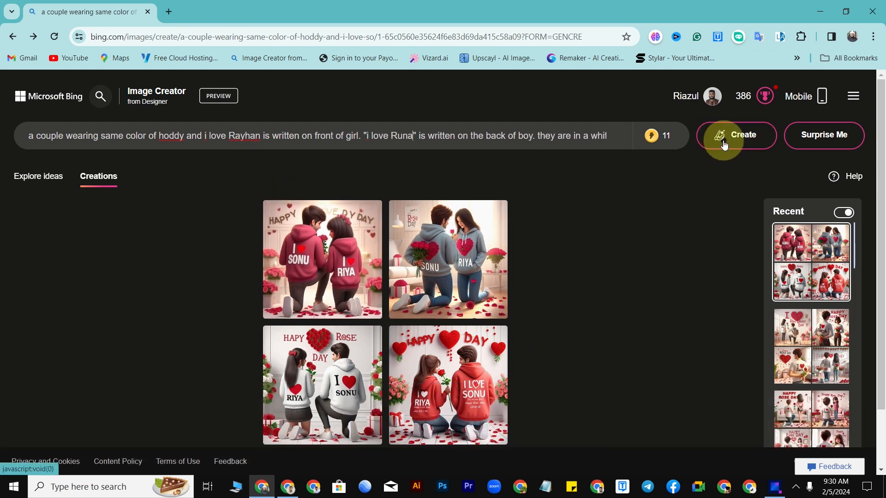
left_click(403, 136)
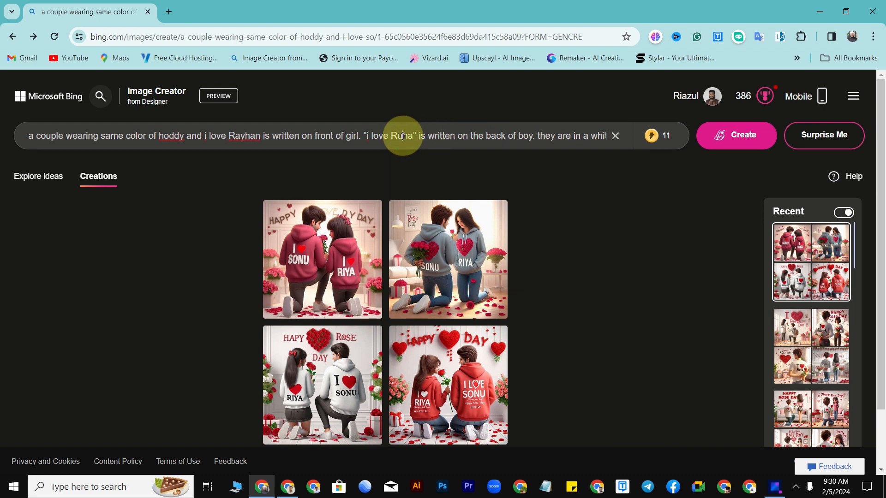
key("BackSpace")
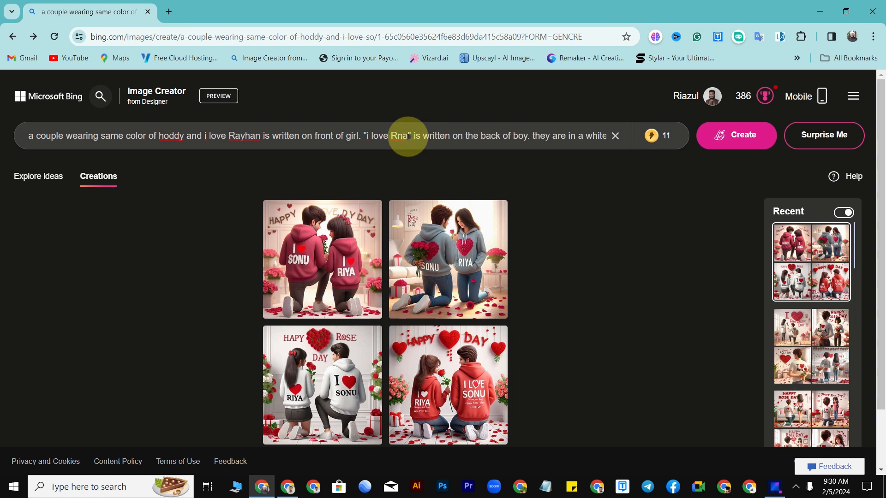
key("BackSpace")
key("BackSpace")
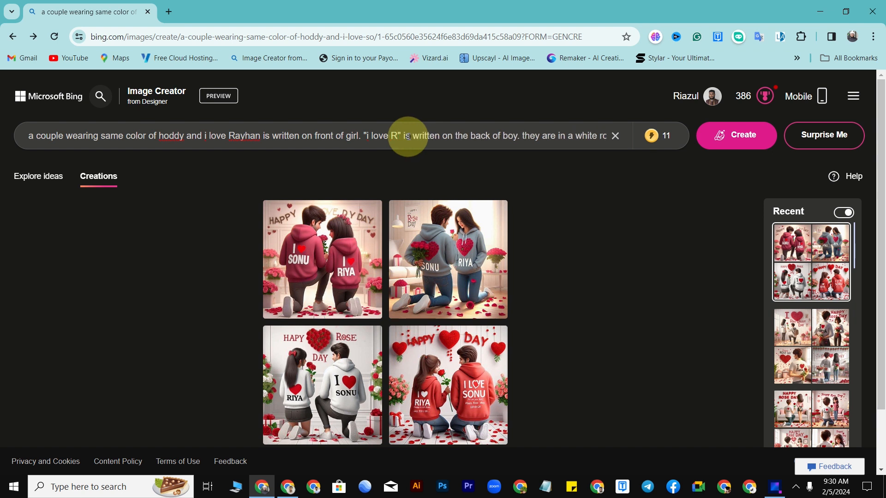
type("ayha")
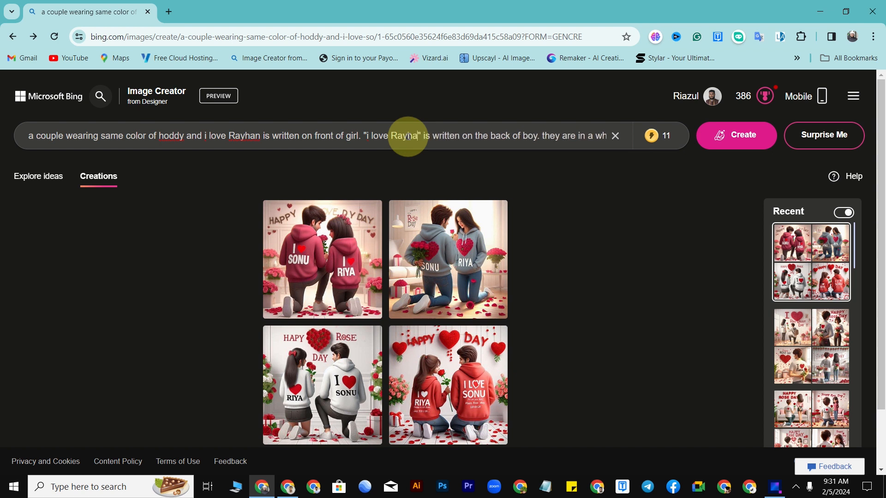
type("na")
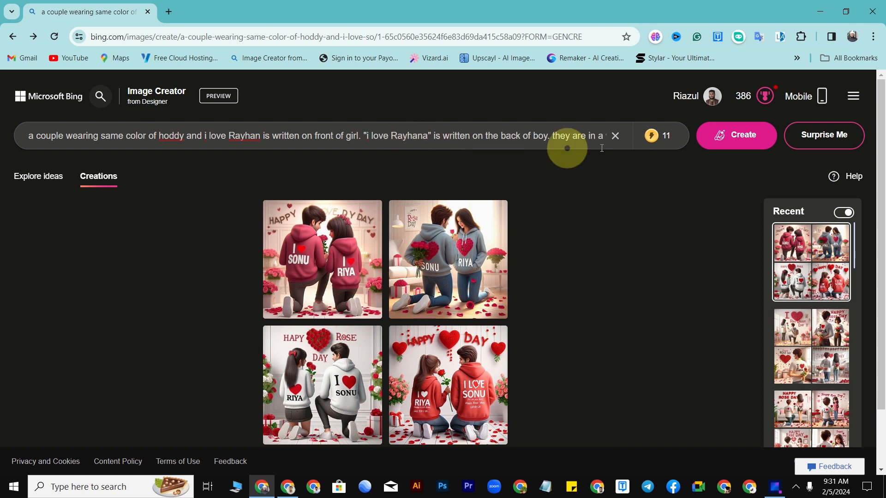
left_click(729, 137)
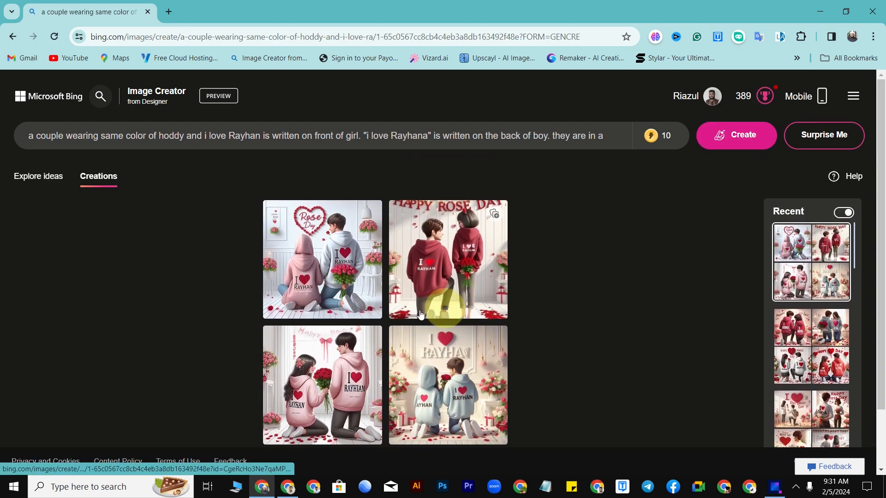
View each of the four couple images made with the new names at full size and return to the results
left_click(330, 282)
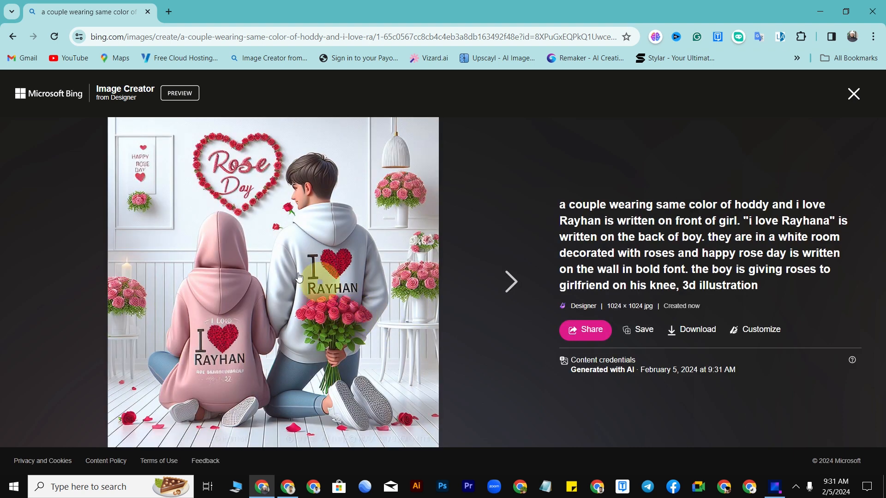
left_click(506, 289)
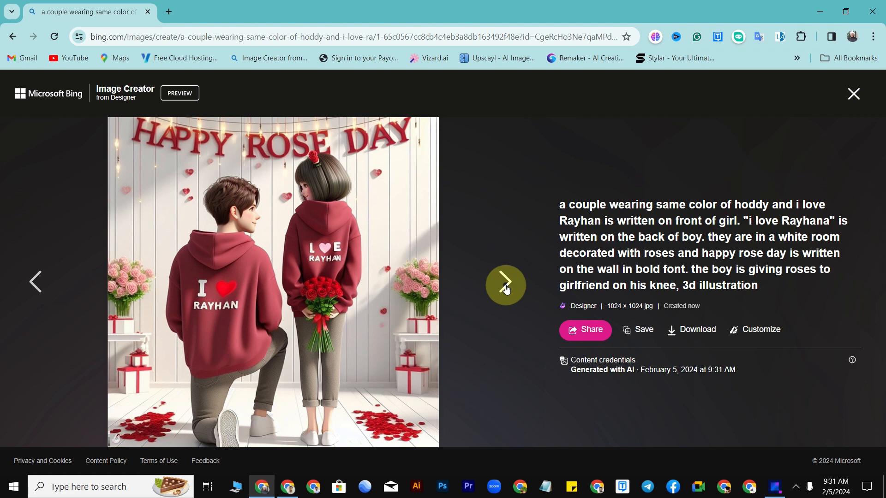
left_click(506, 289)
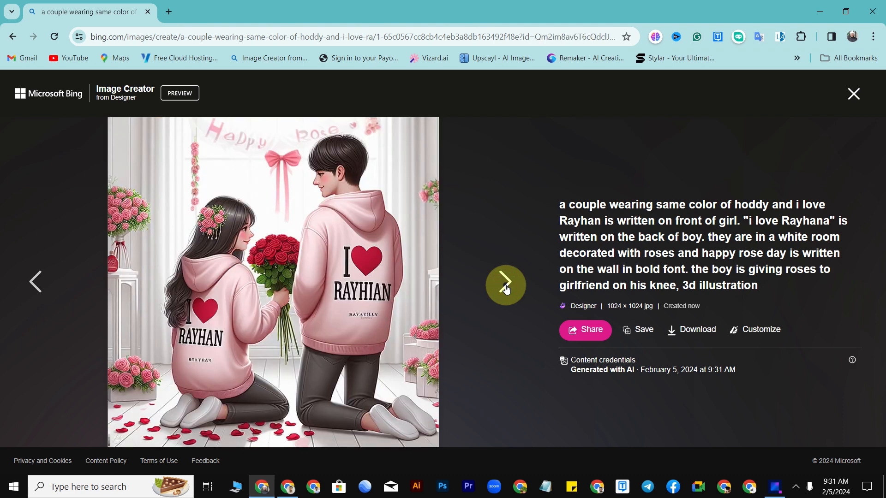
left_click(506, 289)
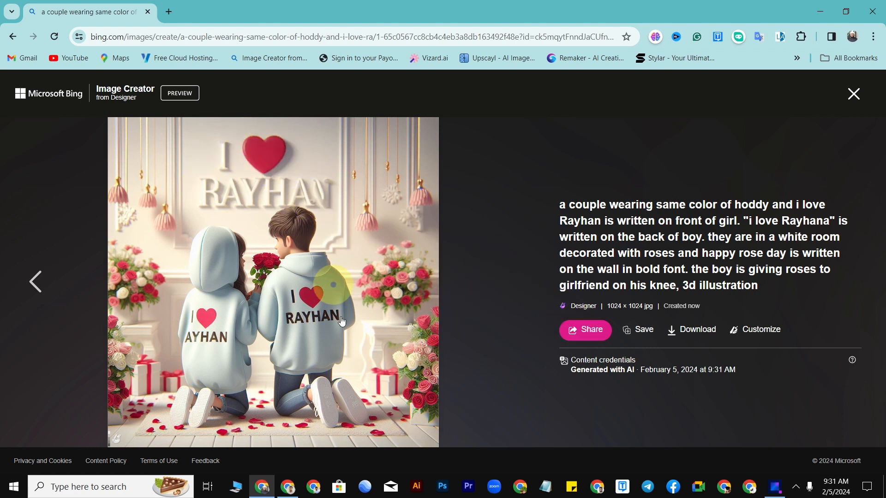
left_click(853, 92)
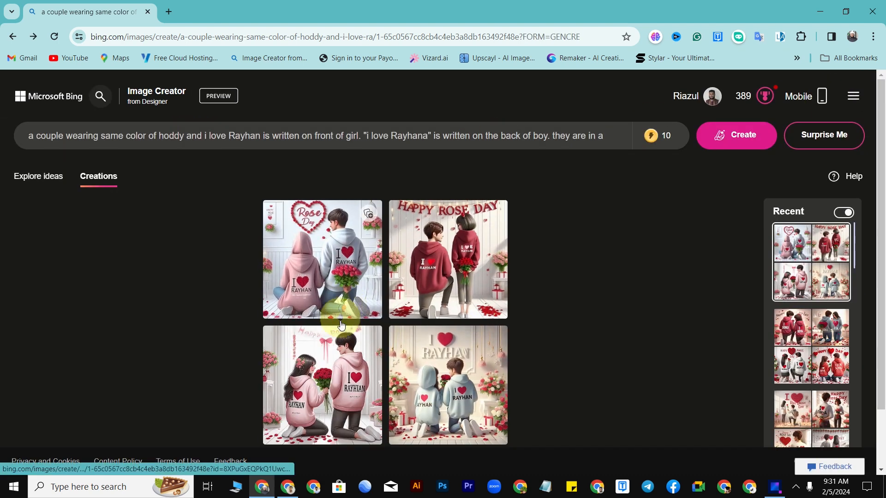
Generate another set from the unchanged couple prompt and go through its images forwards and back at full size
left_click(743, 133)
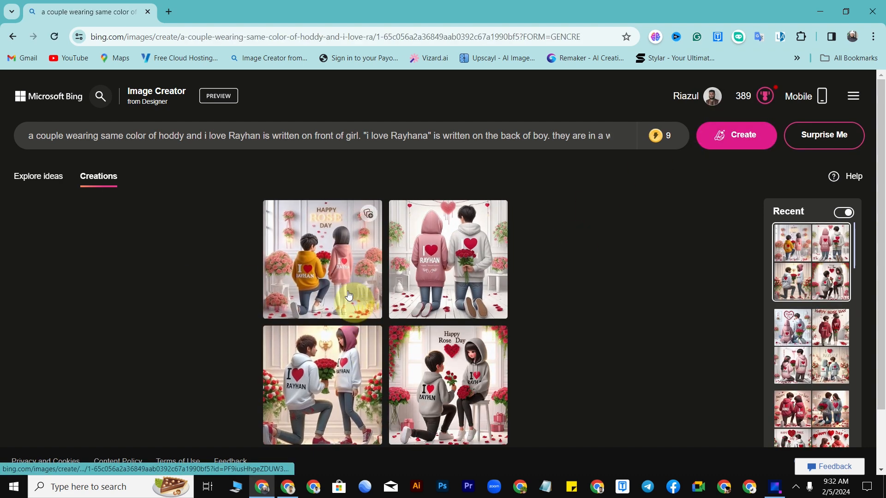
left_click(339, 263)
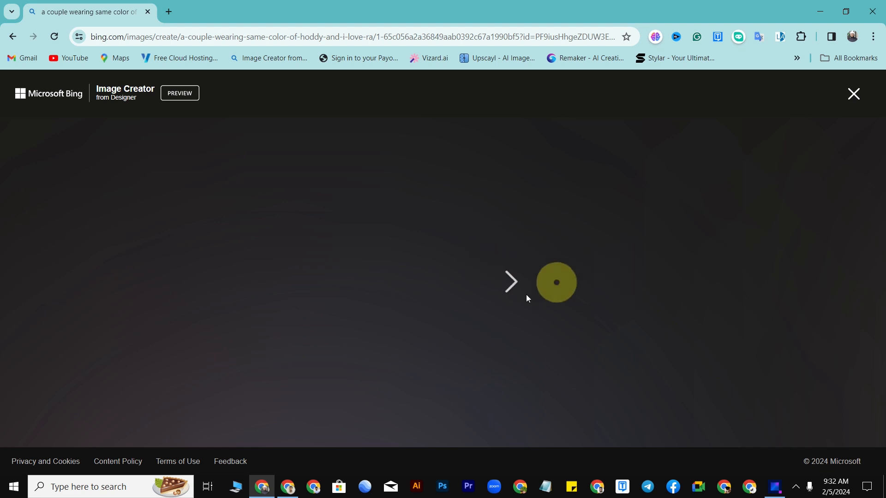
left_click(506, 280)
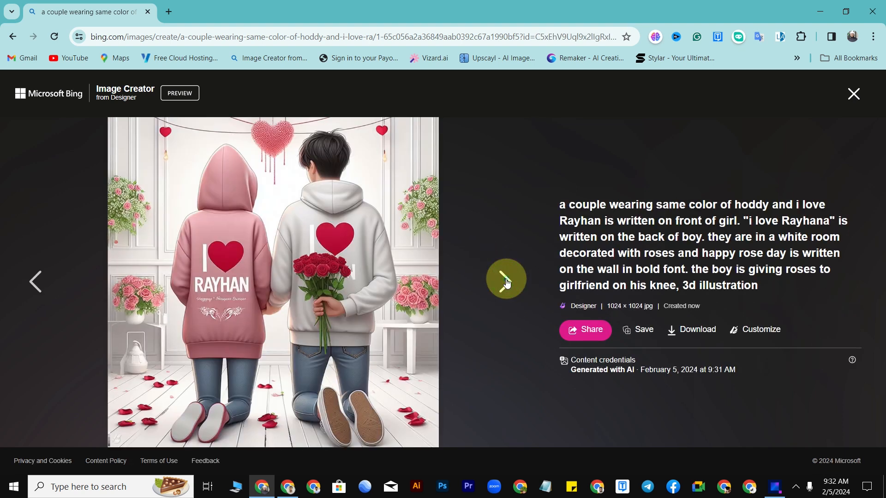
left_click(506, 279)
left_click(507, 281)
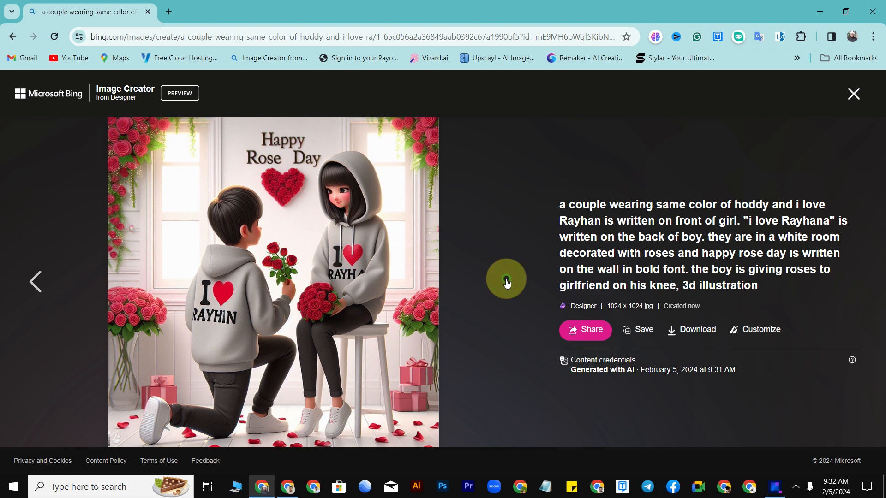
left_click(46, 278)
left_click(46, 280)
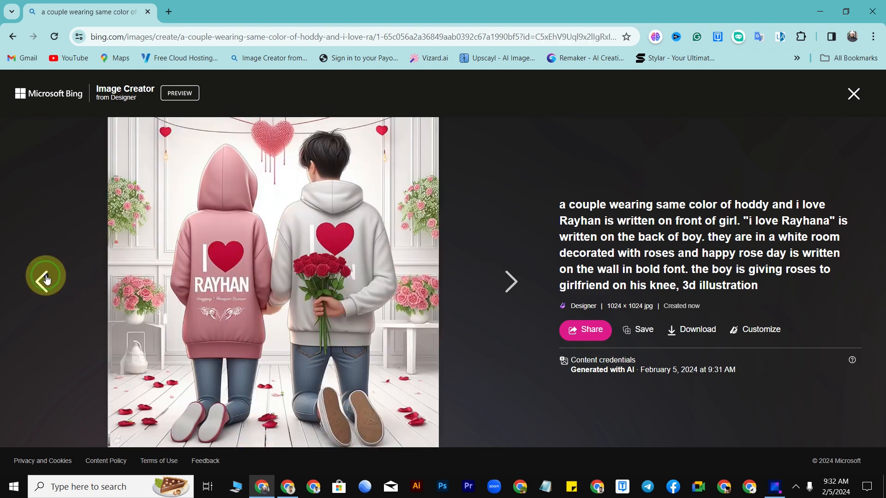